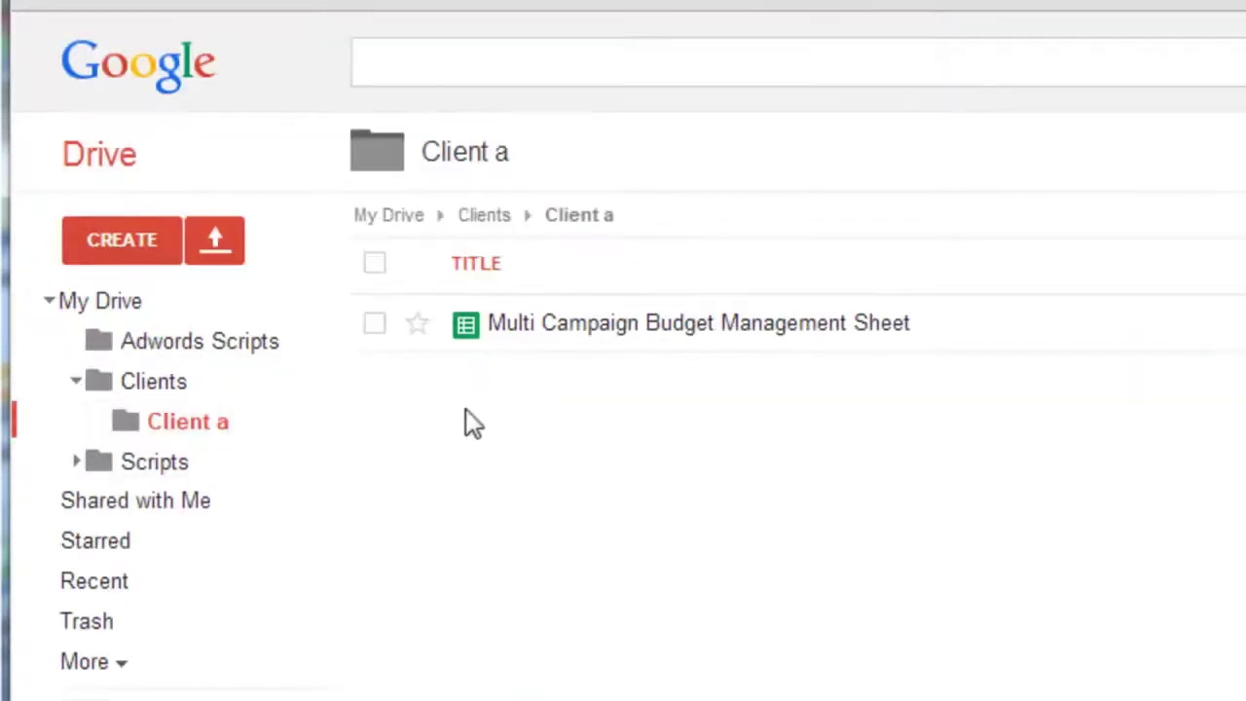
# - Collapse Clients and open the Scripts folder, expanding it to reveal the Spreadsheets subfolder
pyautogui.click(77, 380)
pyautogui.click(160, 423)
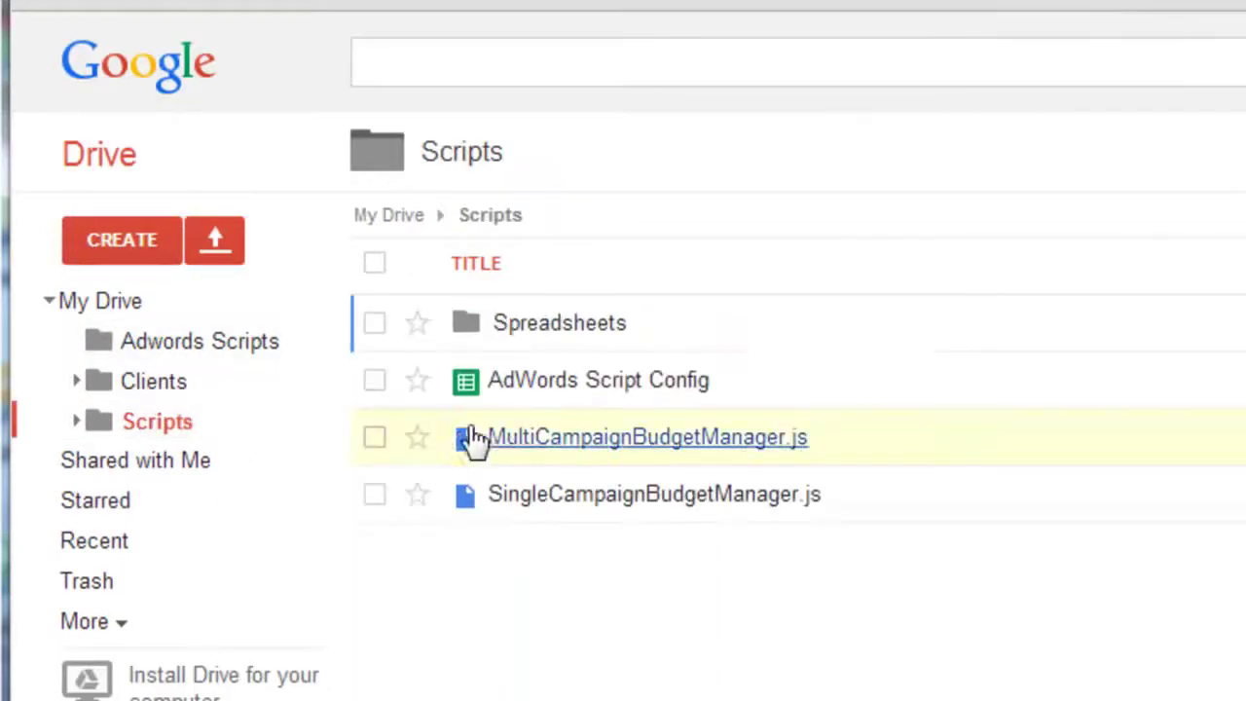
pyautogui.click(78, 422)
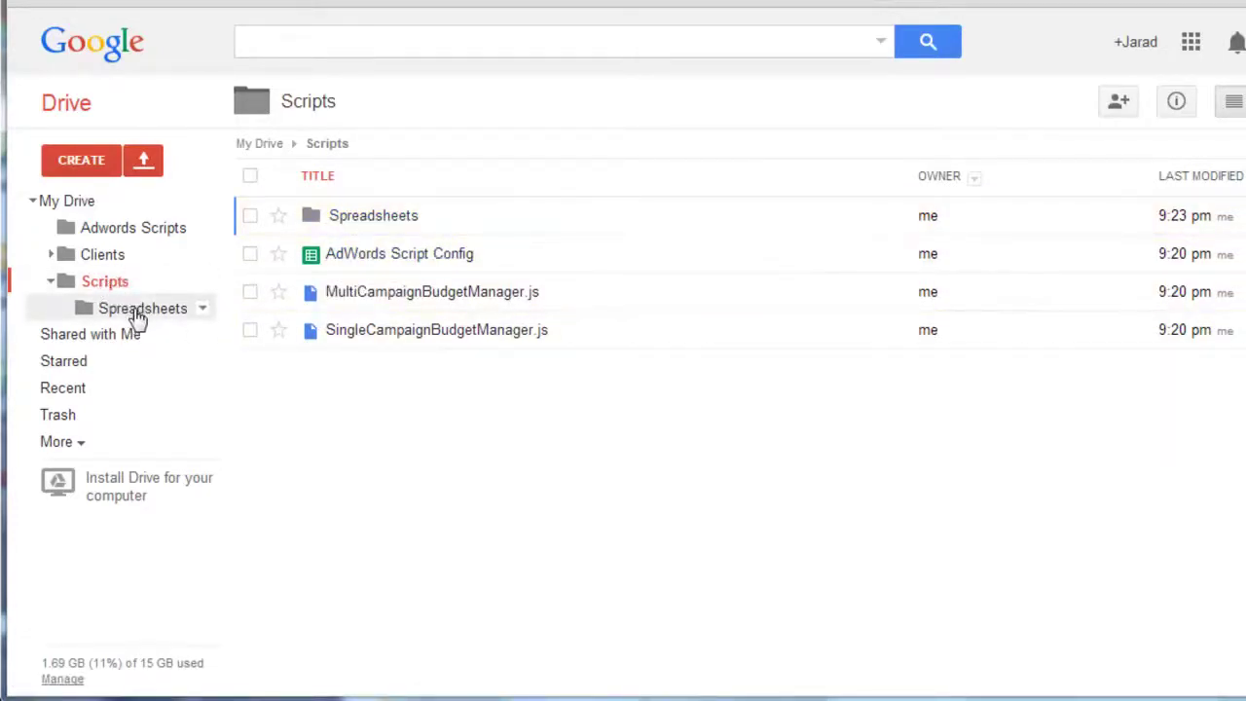
# - Select the Multi Campaign Budget Management Sheet in Scripts > Spreadsheets and check its More actions
pyautogui.click(97, 282)
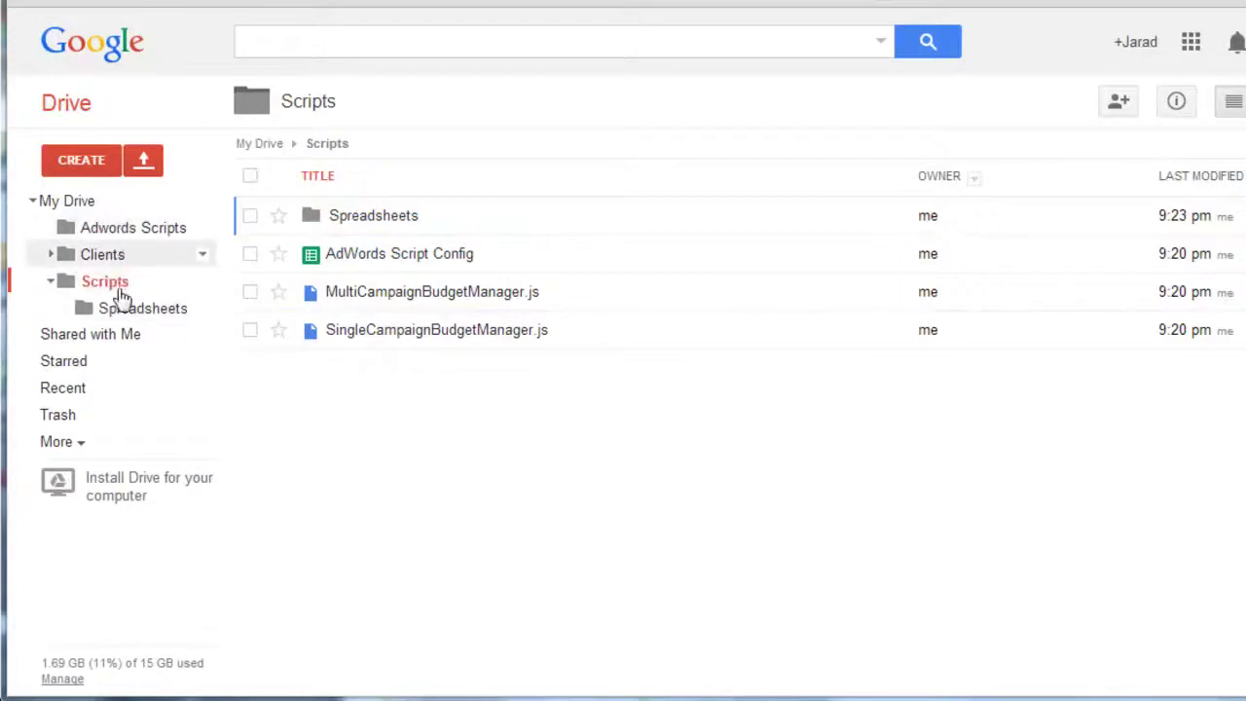
pyautogui.click(393, 231)
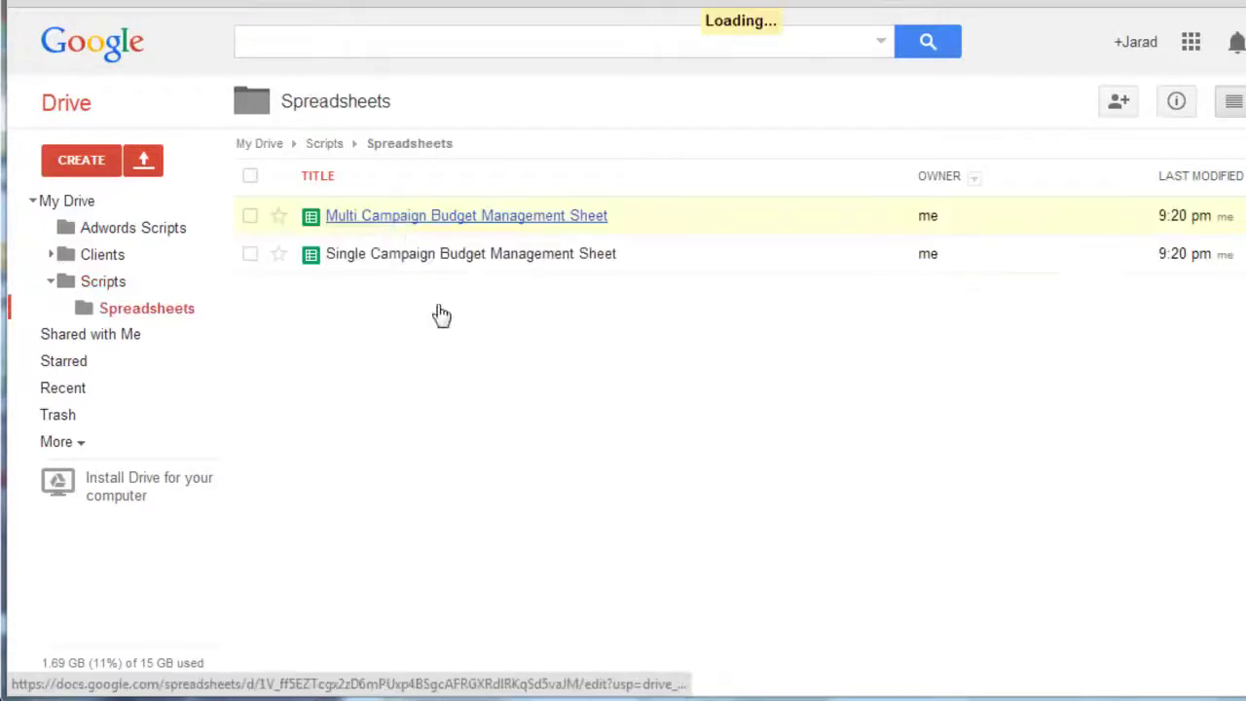
pyautogui.click(248, 220)
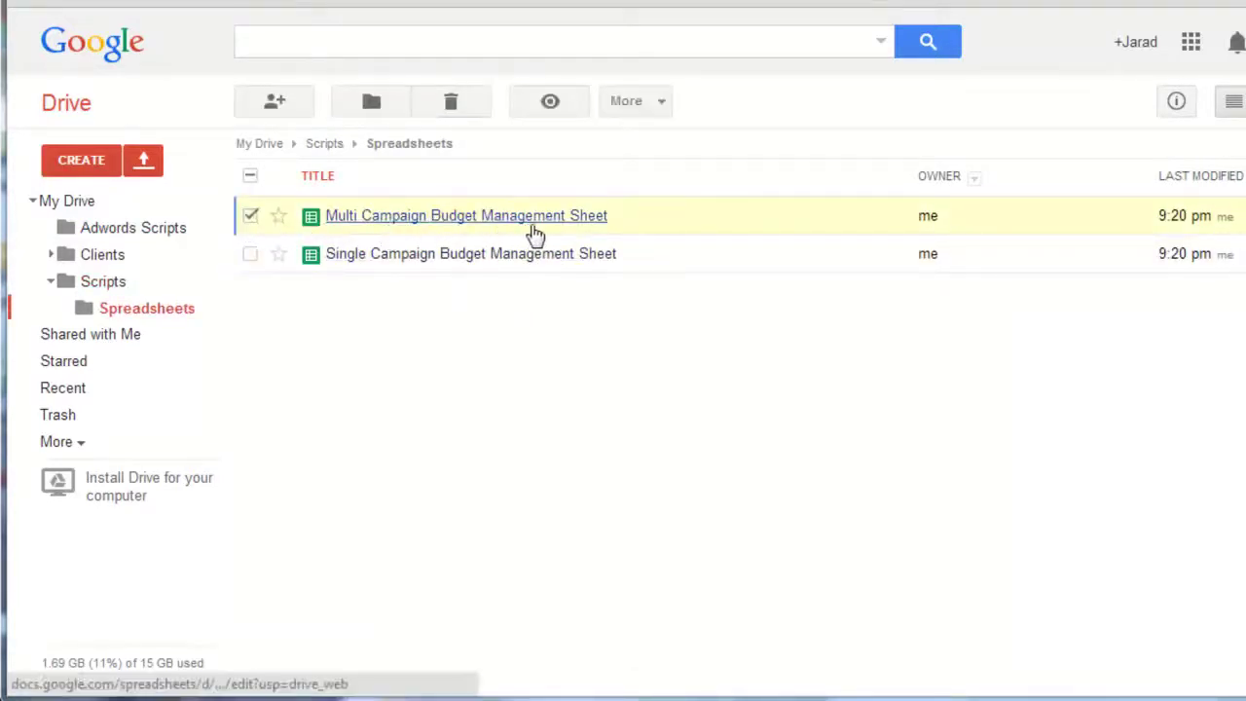
pyautogui.click(626, 103)
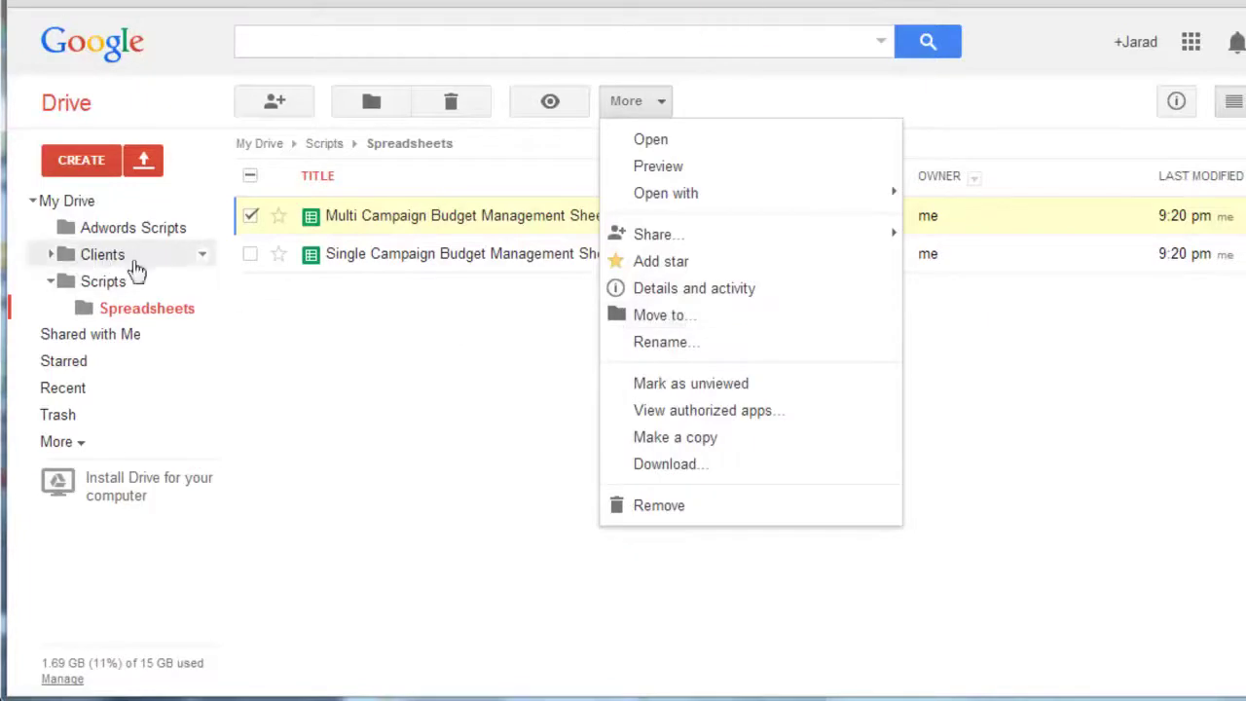
pyautogui.click(300, 312)
# - Collapse Scripts, expand Clients and open the Client a folder
pyautogui.click(51, 282)
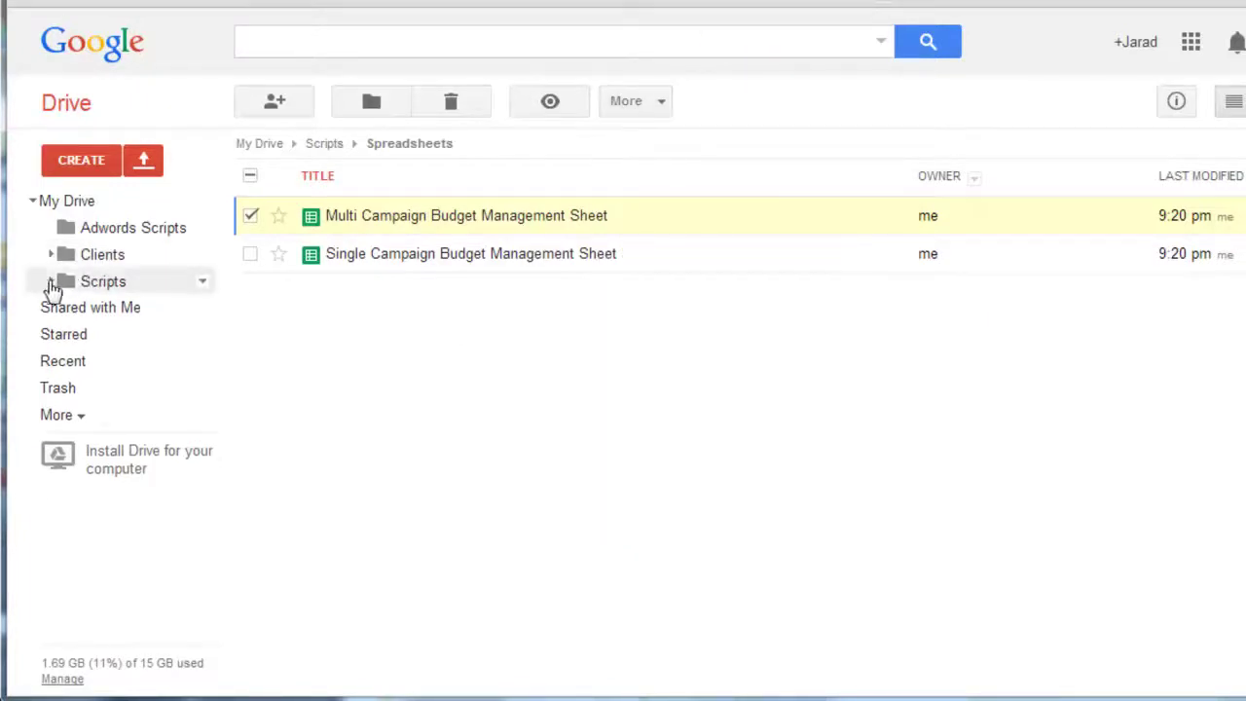
pyautogui.click(51, 254)
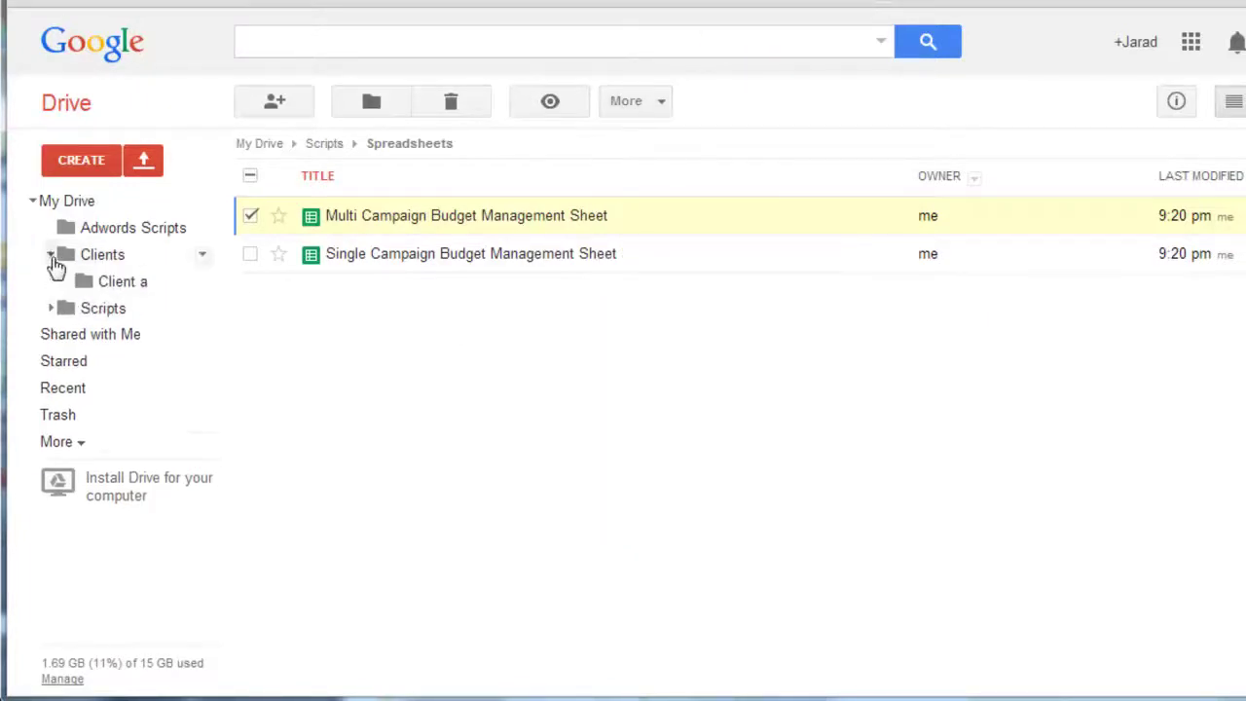
pyautogui.click(134, 286)
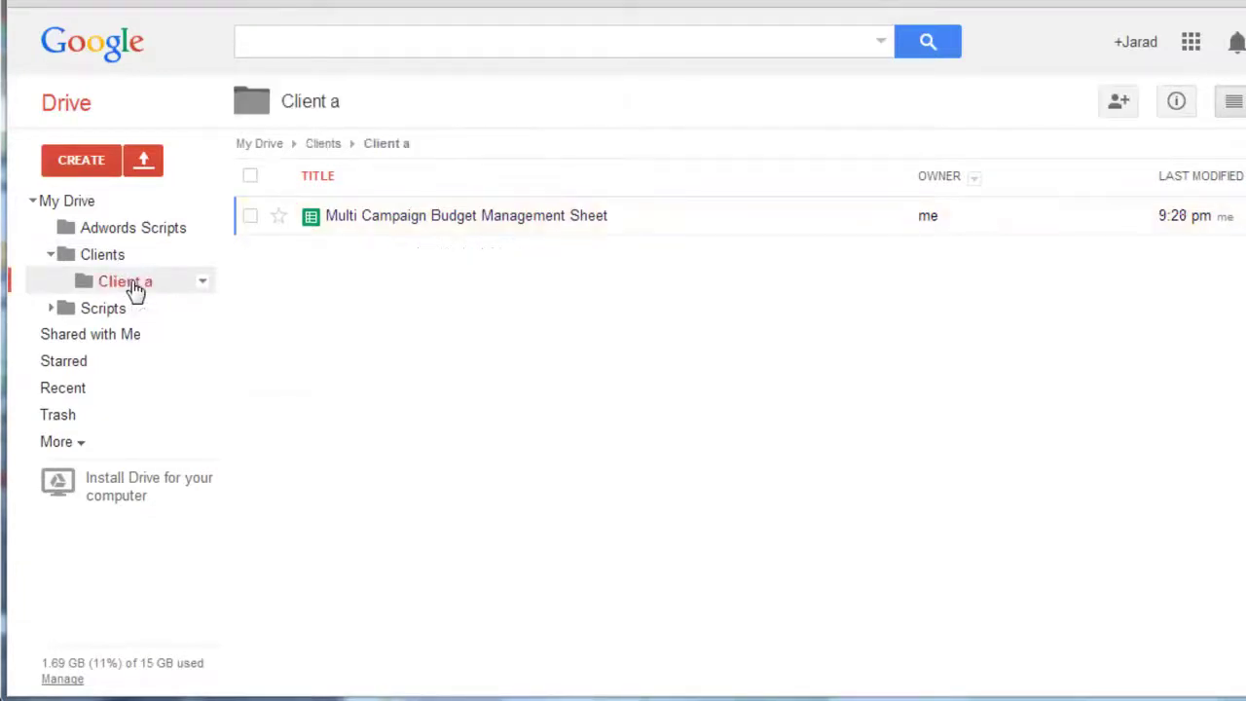
# - Open the sheet and inspect Today's Date and the budget start and end date formulas in B1–B3
pyautogui.click(414, 223)
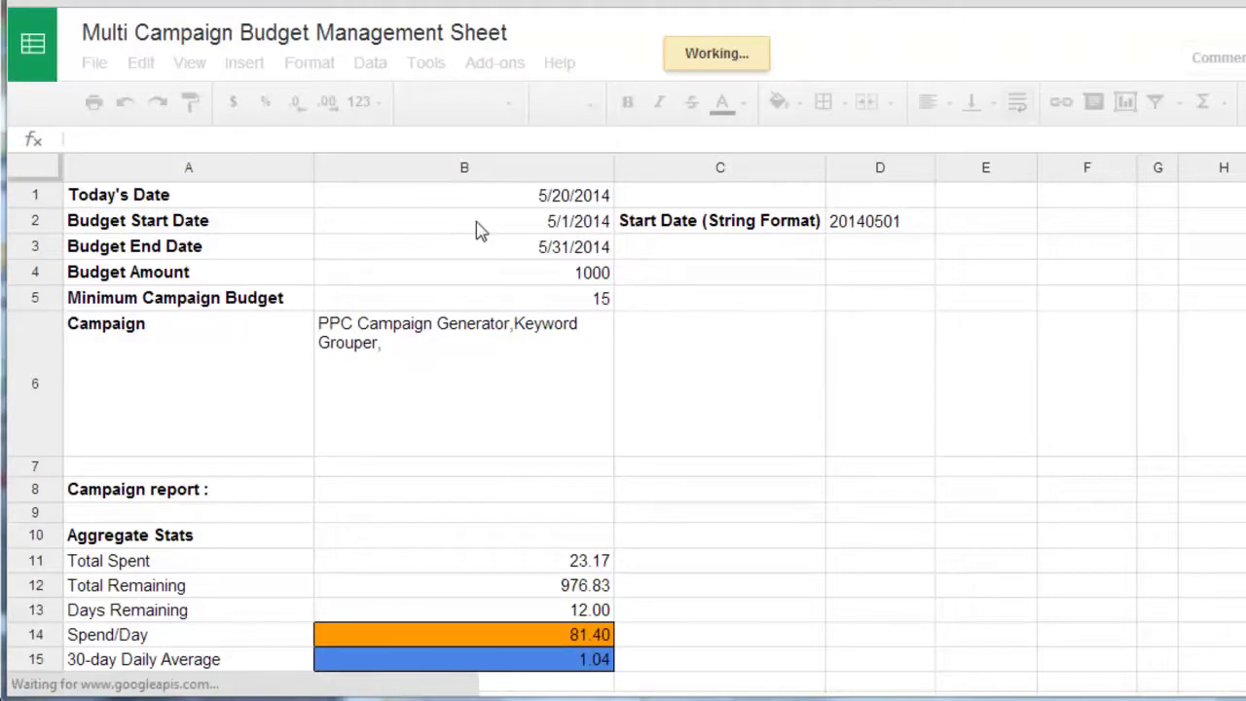
pyautogui.click(435, 202)
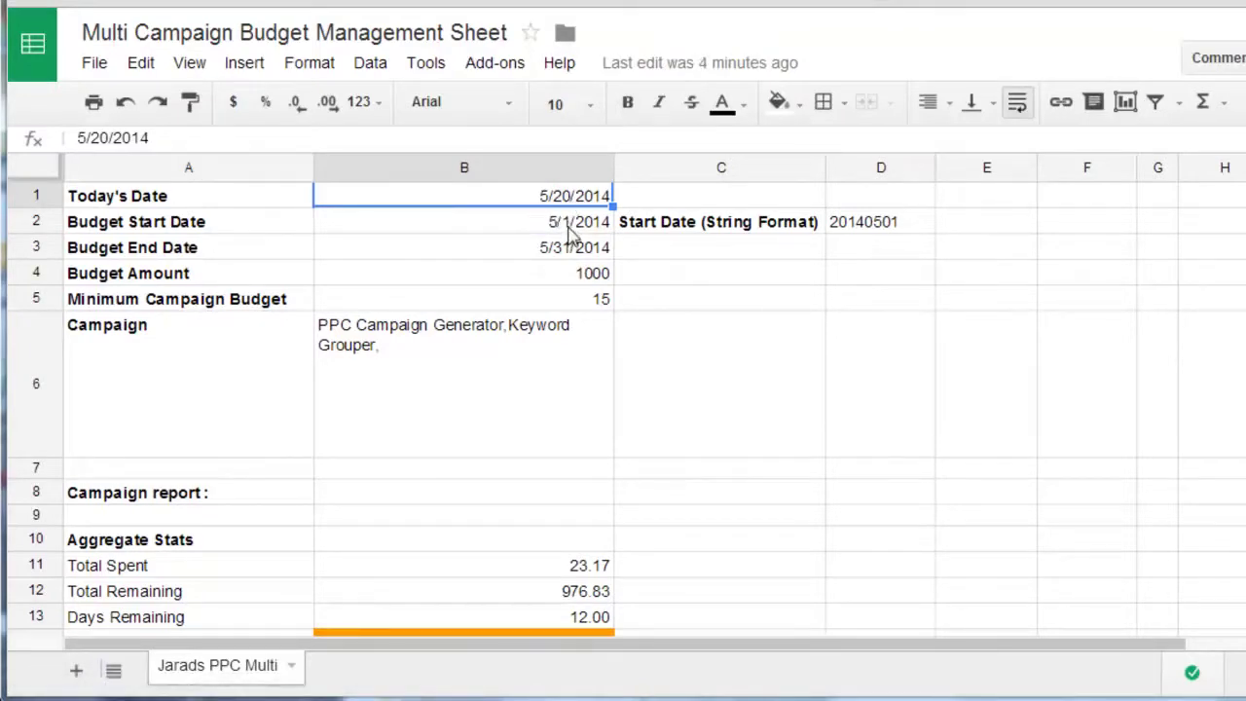
pyautogui.click(575, 226)
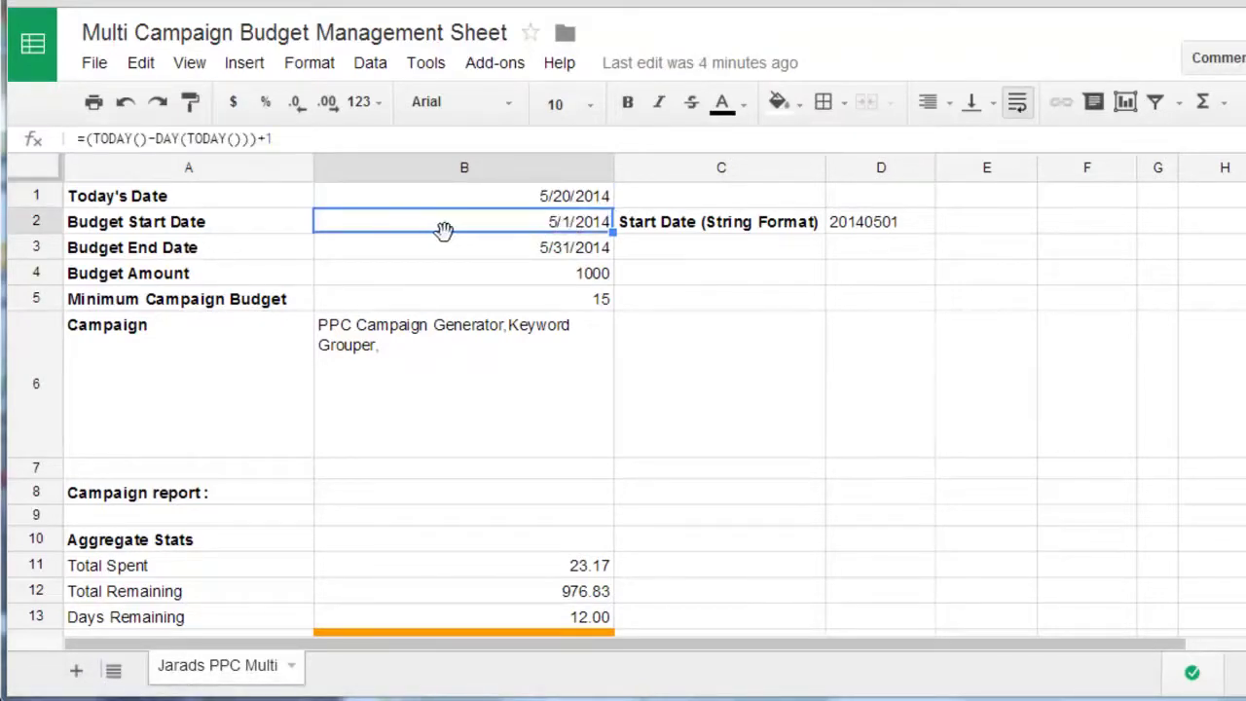
pyautogui.click(514, 252)
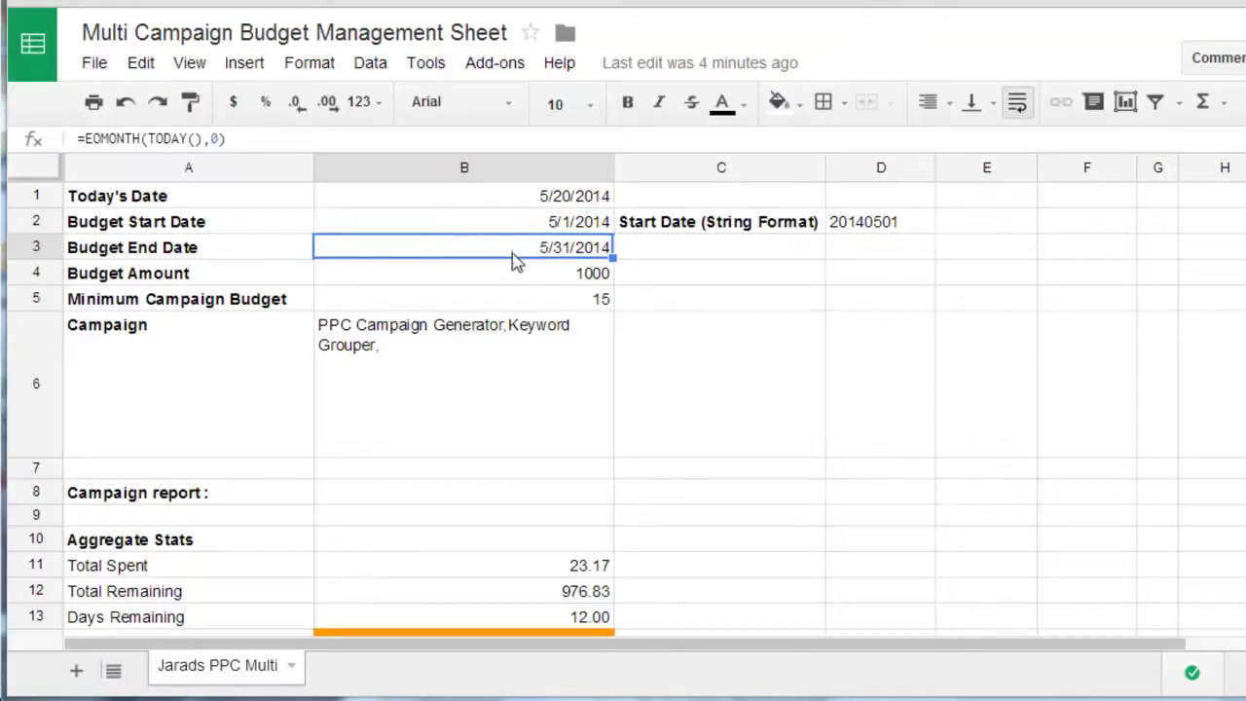
pyautogui.moveTo(555, 226); pyautogui.dragTo(545, 242)
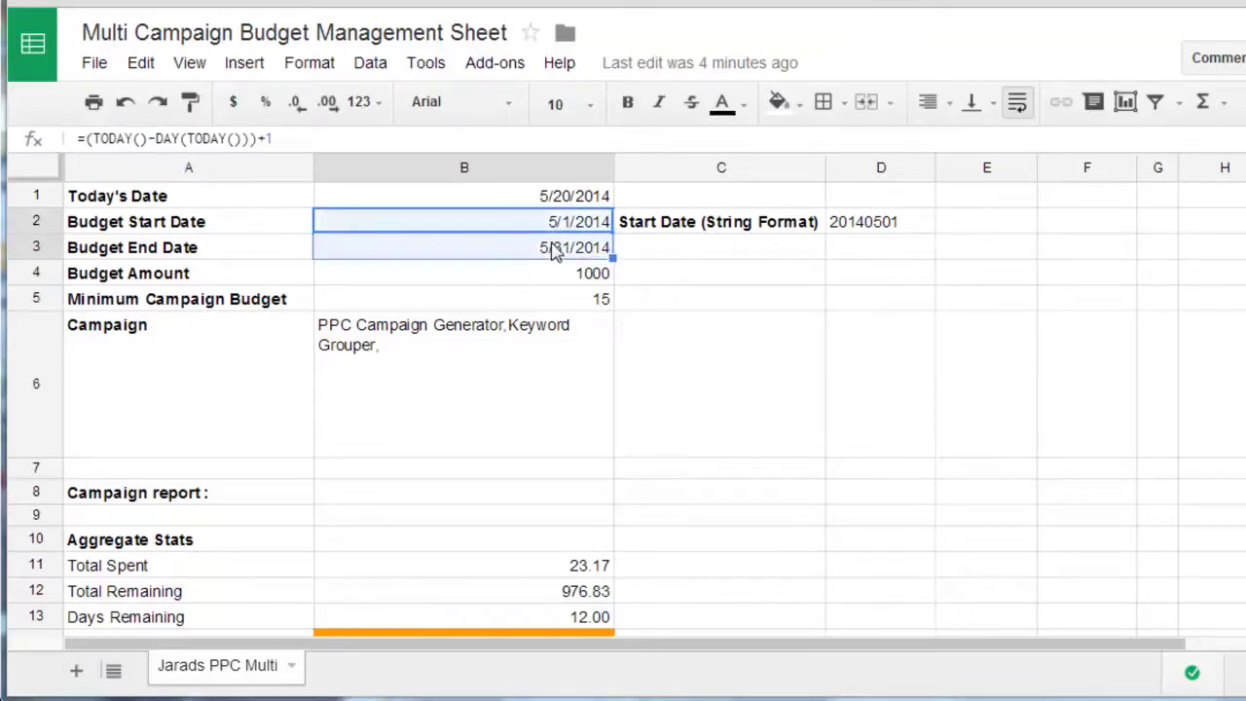
pyautogui.click(535, 244)
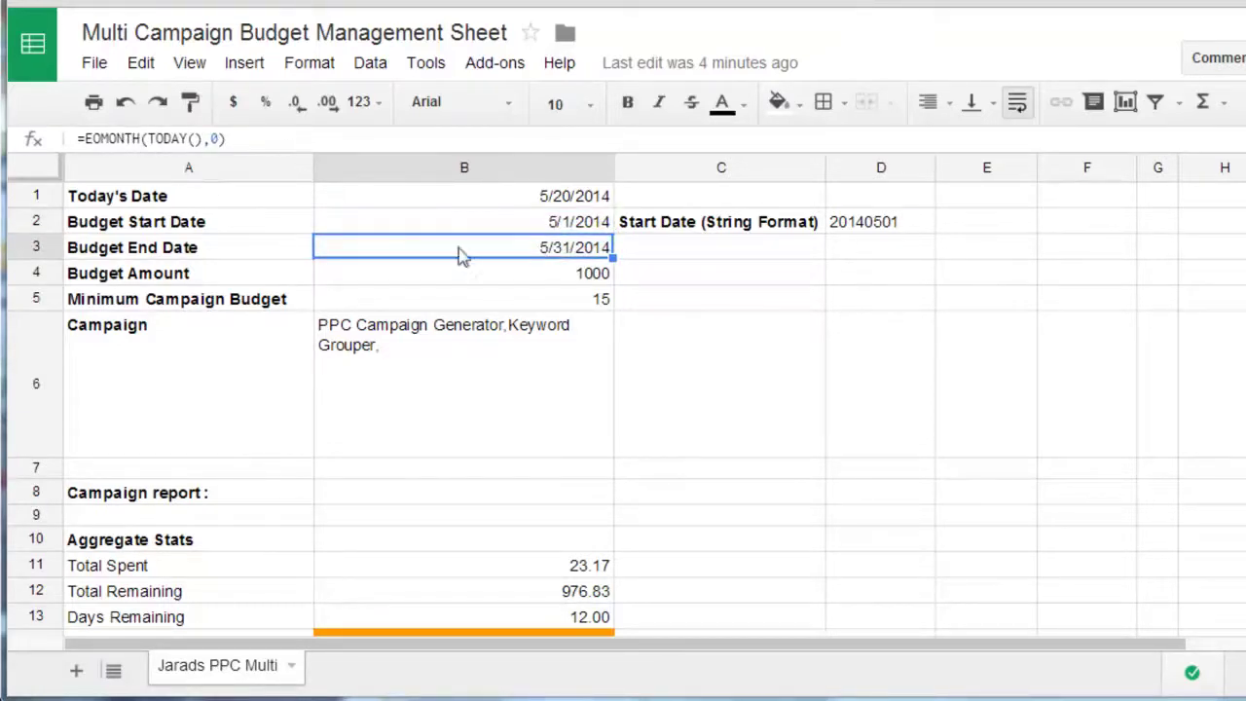
pyautogui.click(509, 232)
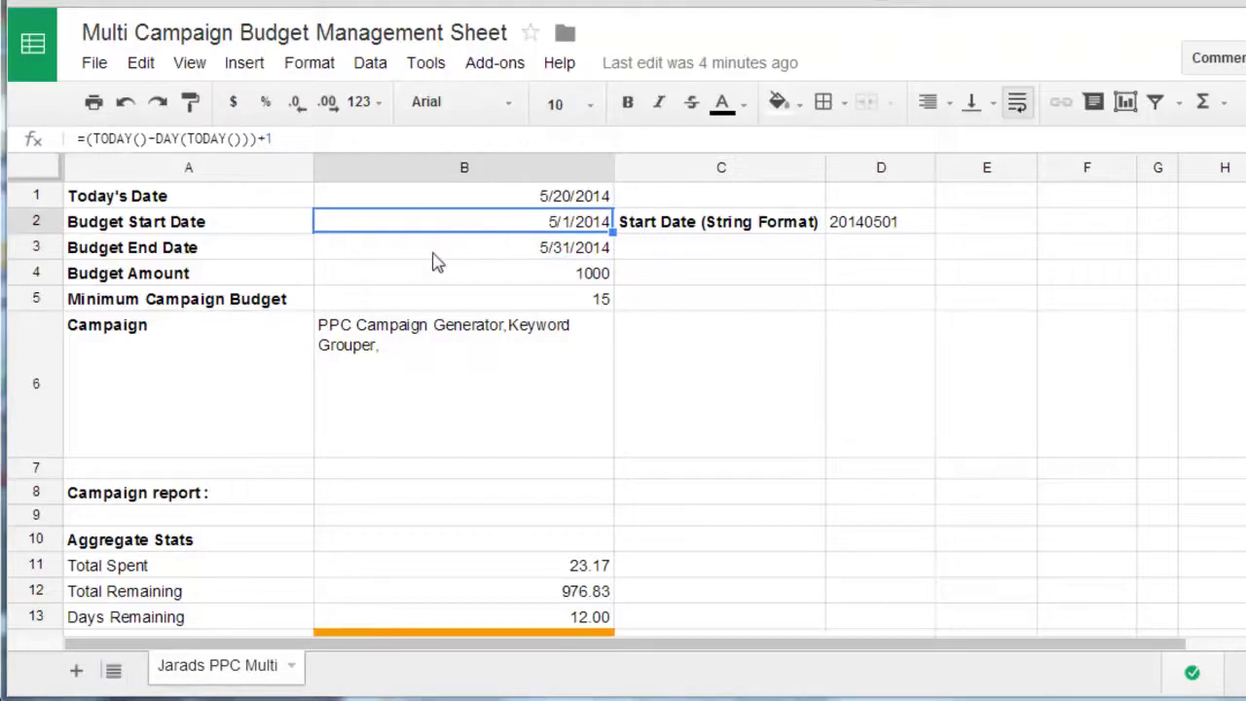
pyautogui.click(465, 255)
pyautogui.click(504, 232)
pyautogui.click(503, 252)
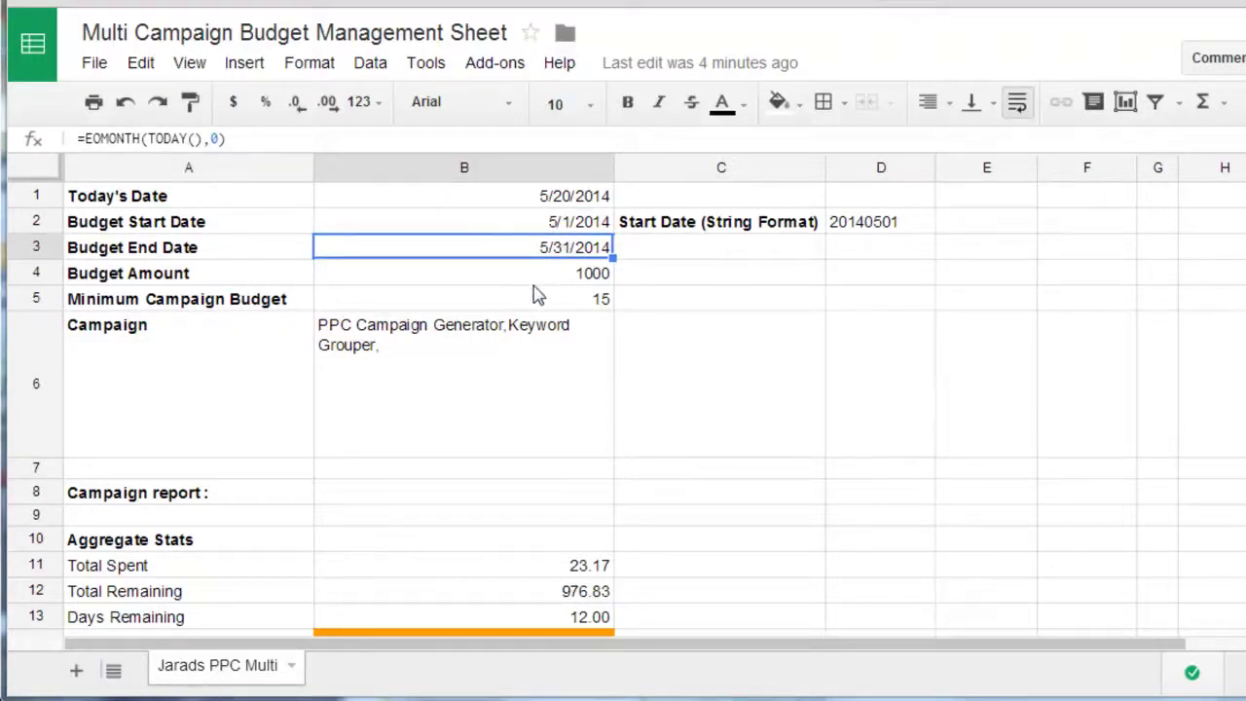
# - Check Budget Amount 1000, Minimum Campaign Budget 15 and the comma-separated campaign names in B6
pyautogui.click(542, 272)
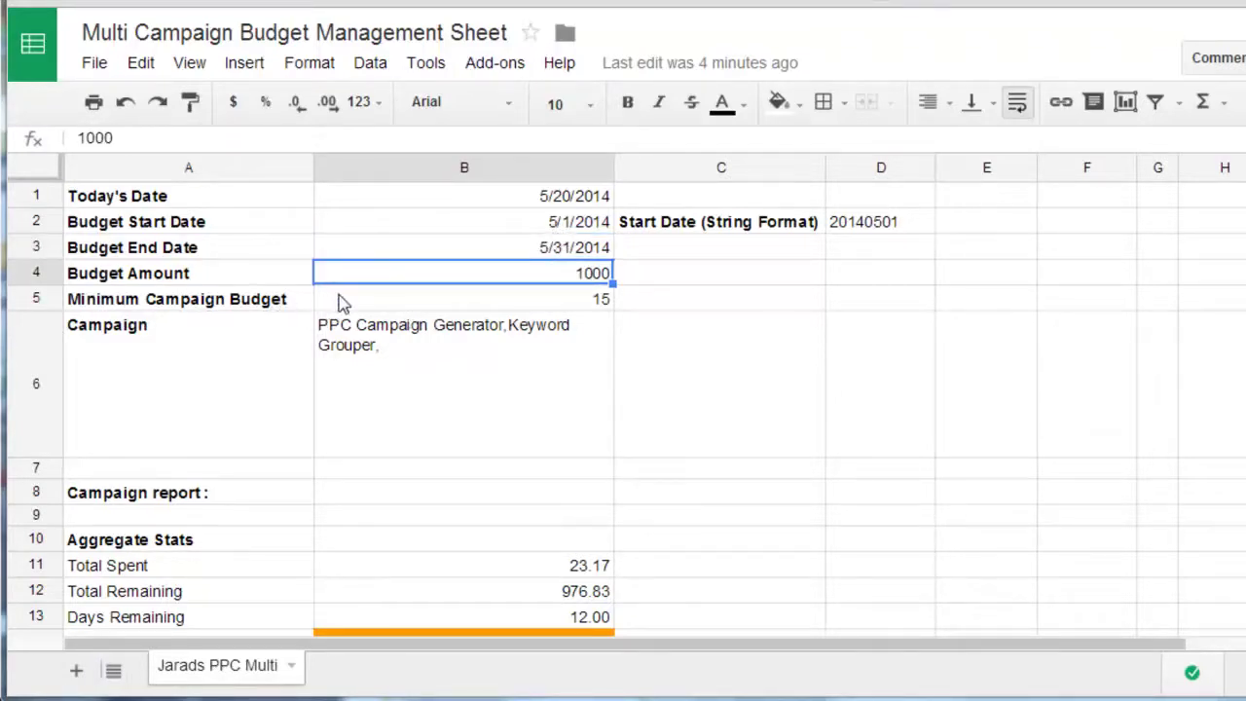
pyautogui.click(404, 304)
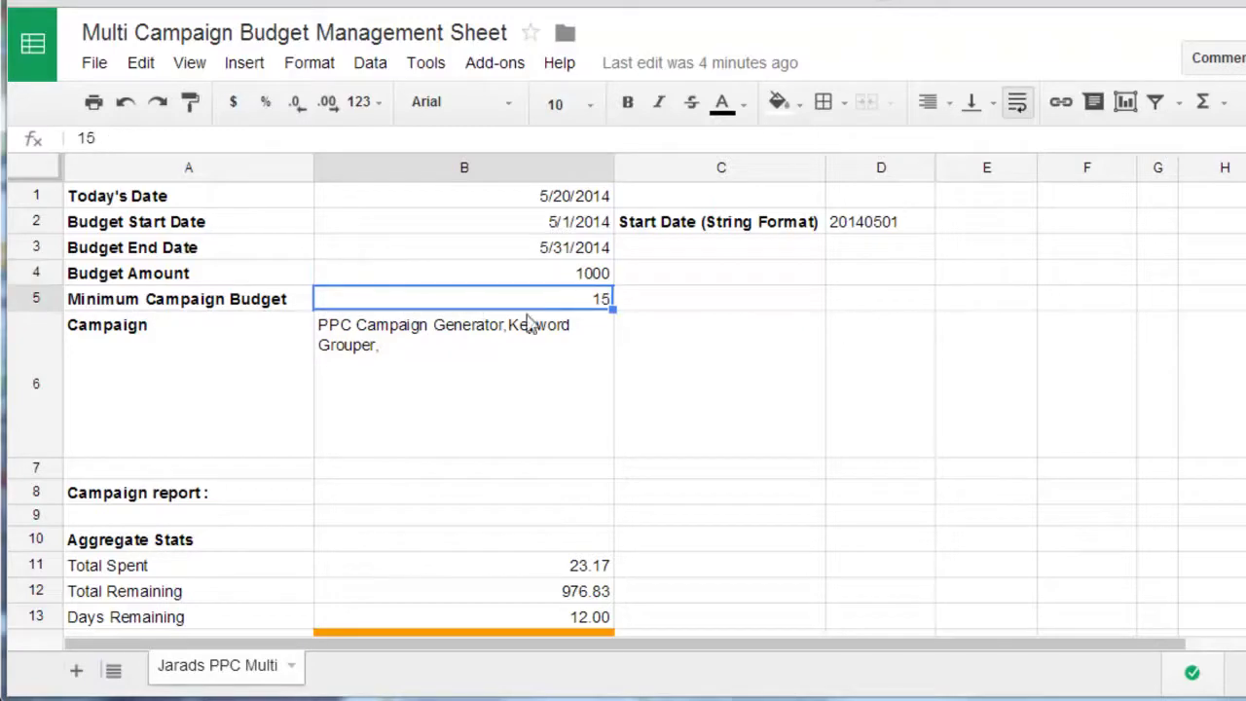
pyautogui.click(516, 352)
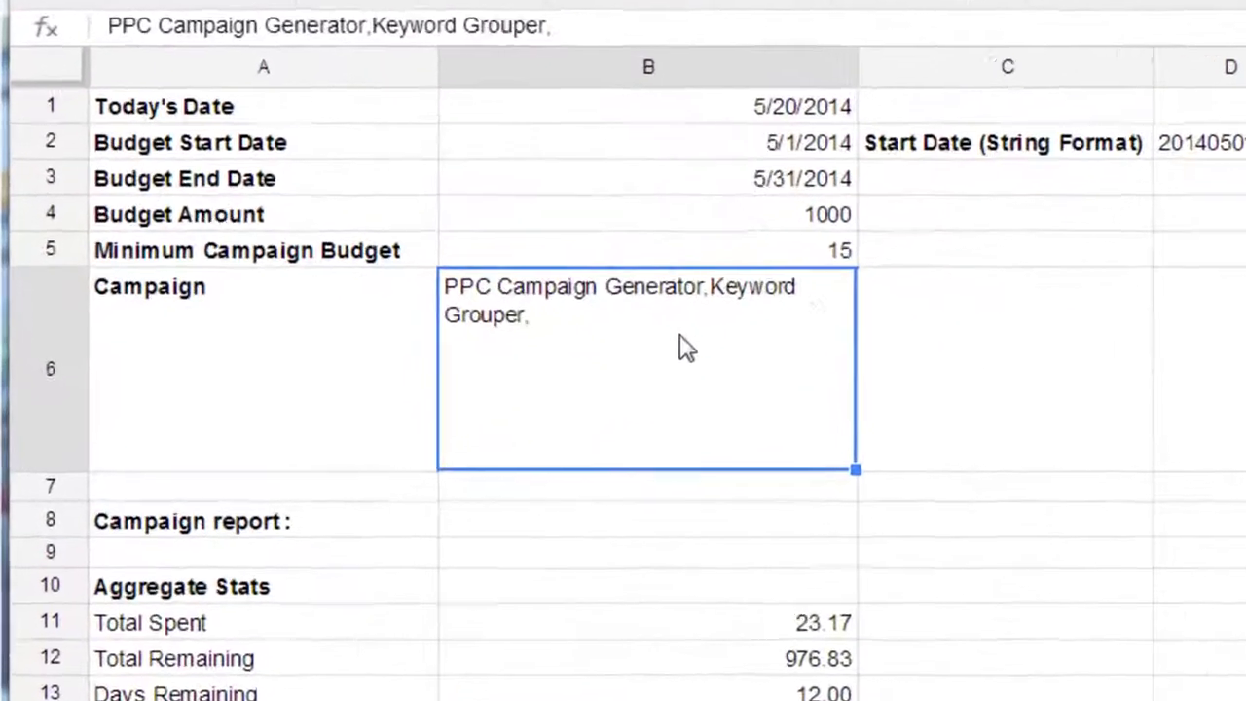
pyautogui.click(801, 253)
pyautogui.click(758, 348)
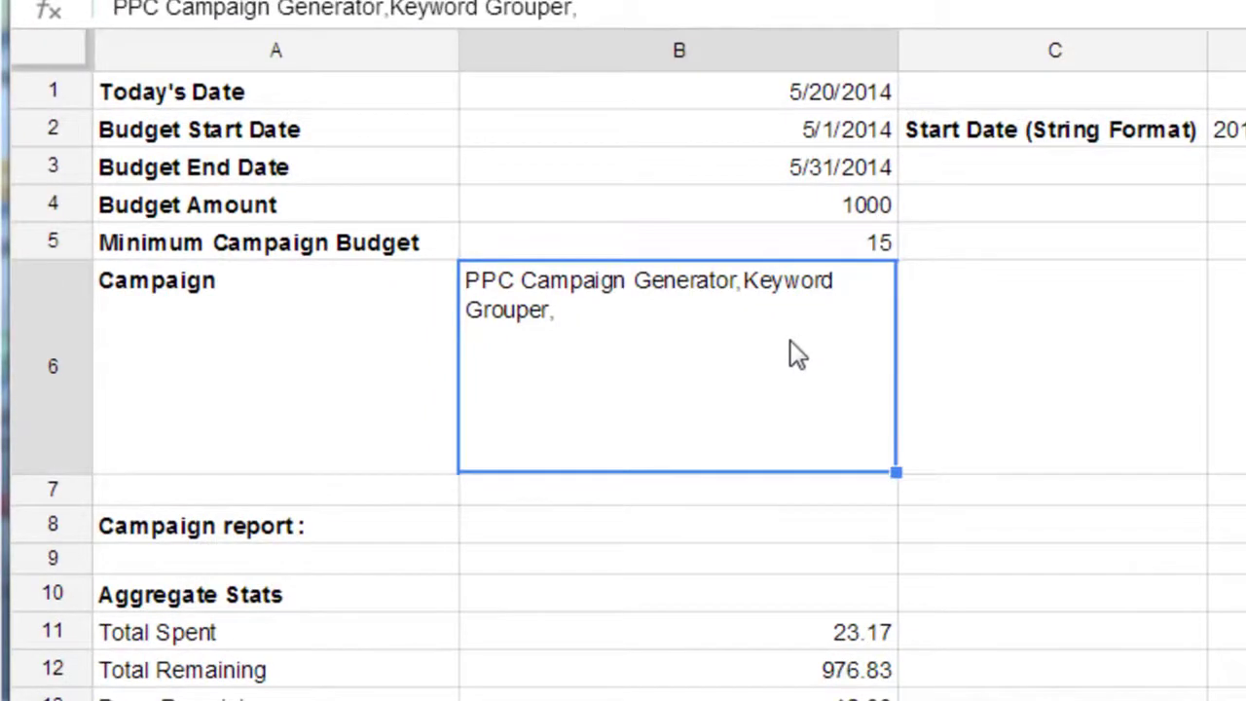
pyautogui.click(821, 251)
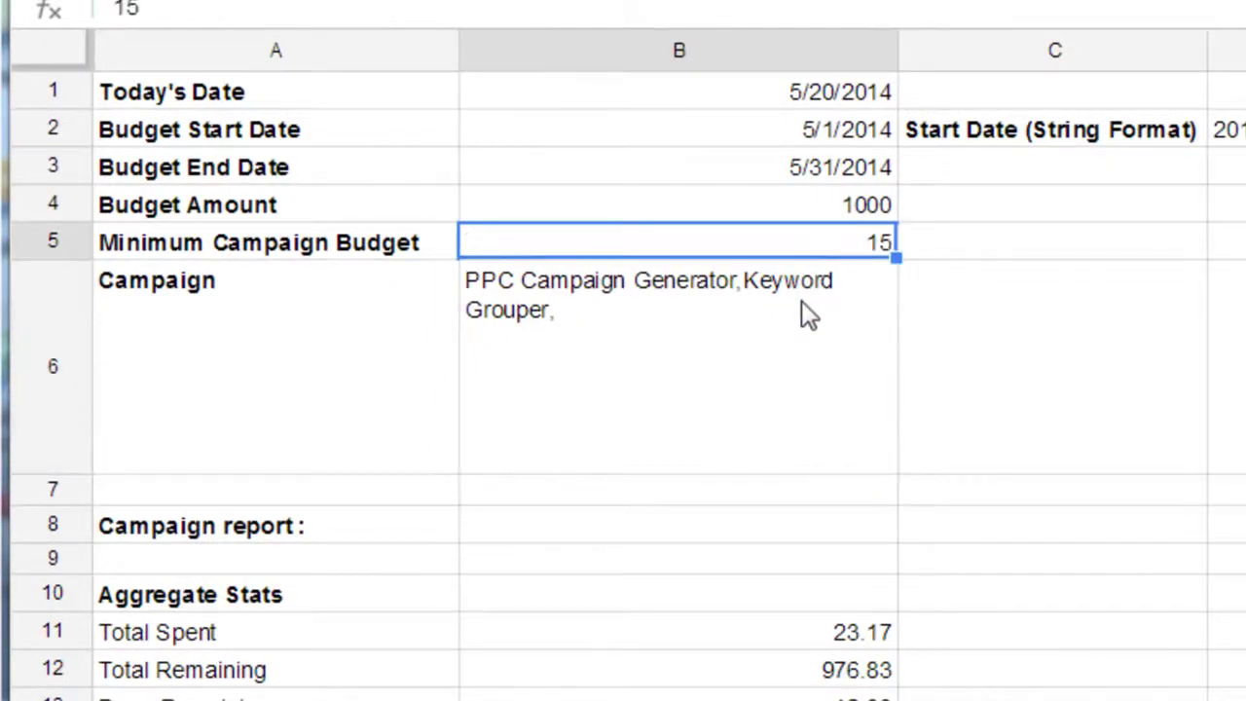
pyautogui.click(778, 325)
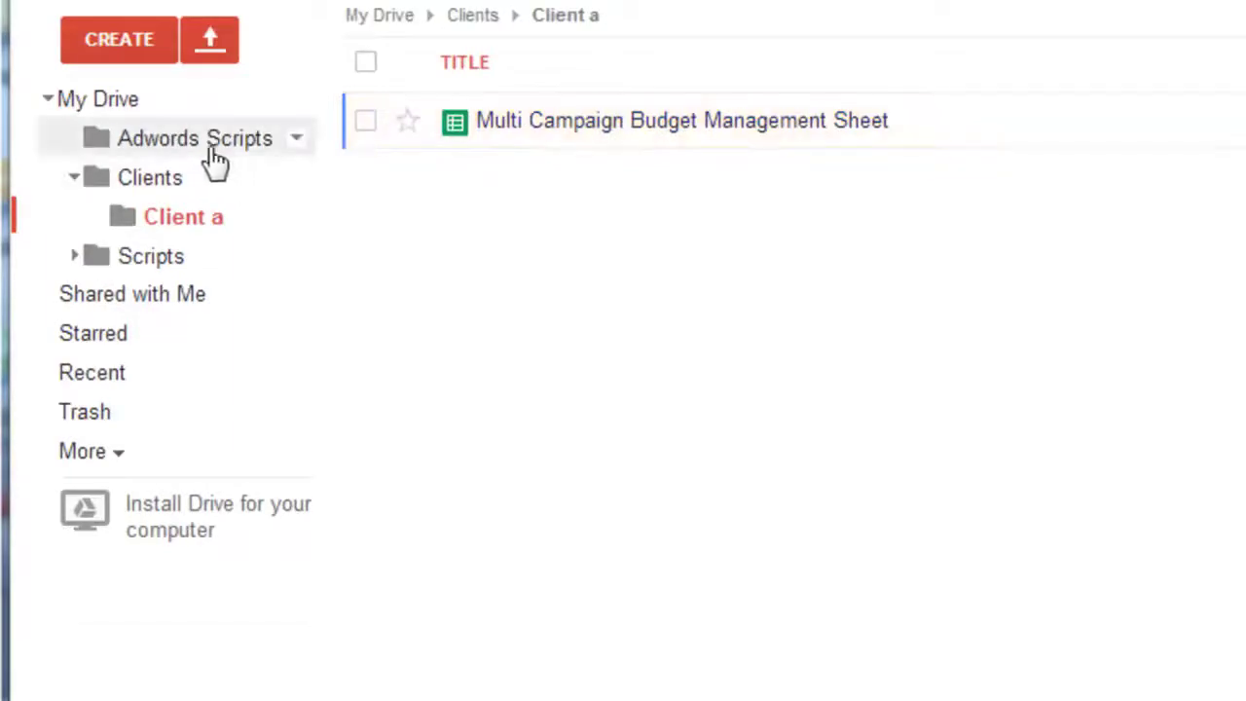
# - Preview Multi-campaign Budget Management Script.txt in Adwords Scripts and select its entire code
pyautogui.click(234, 160)
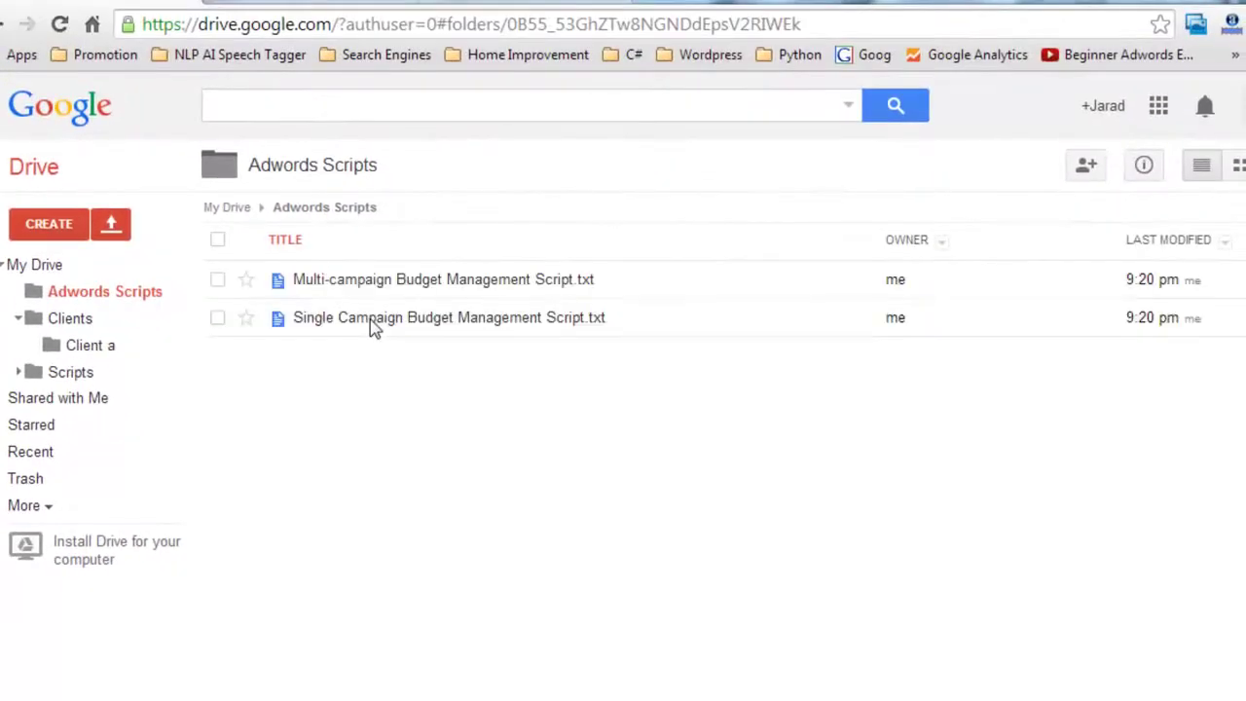
pyautogui.click(395, 280)
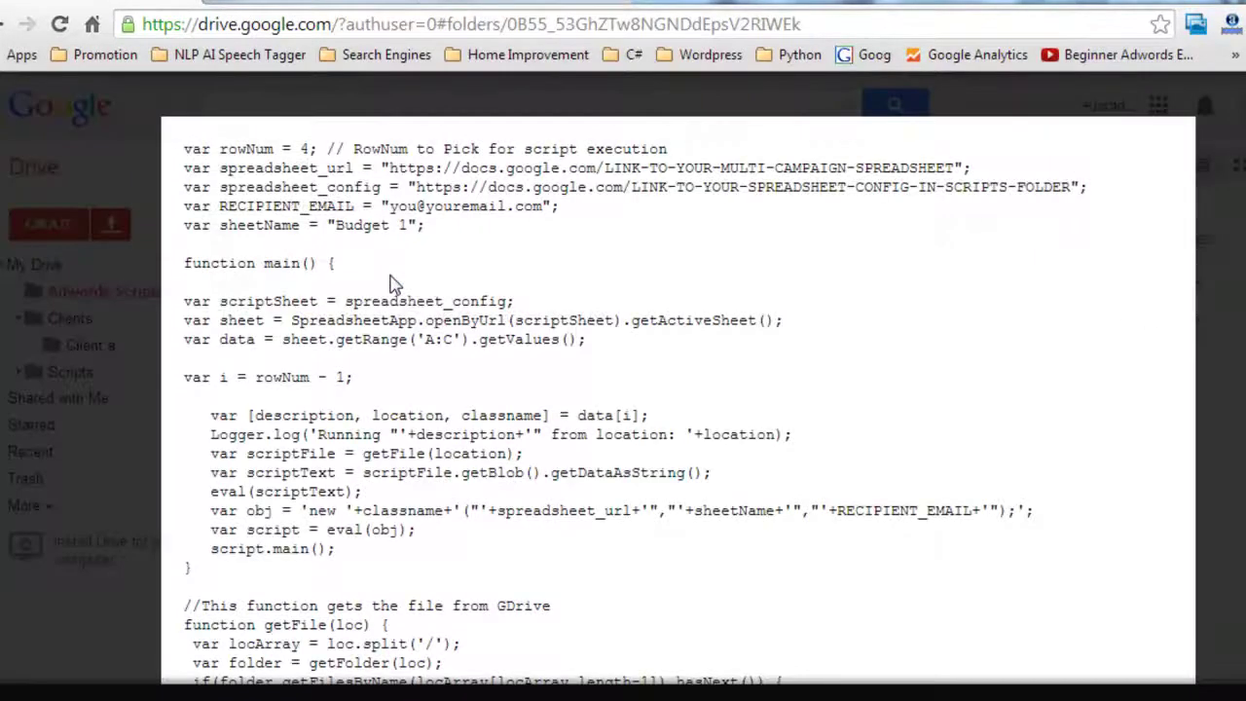
pyautogui.moveTo(185, 146); pyautogui.dragTo(292, 323)
pyautogui.scroll(-5, 438, 376)
pyautogui.keyDown('shift'); pyautogui.click(254, 608); pyautogui.keyUp('shift')
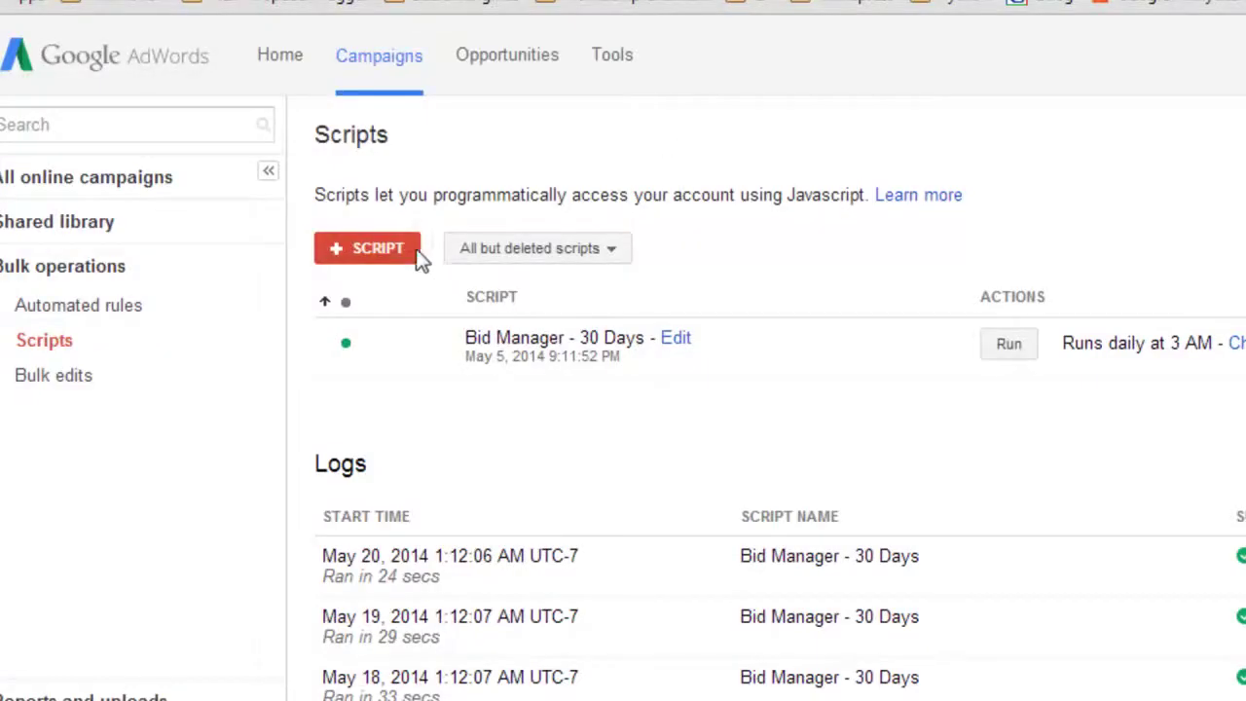
pyautogui.click(409, 250)
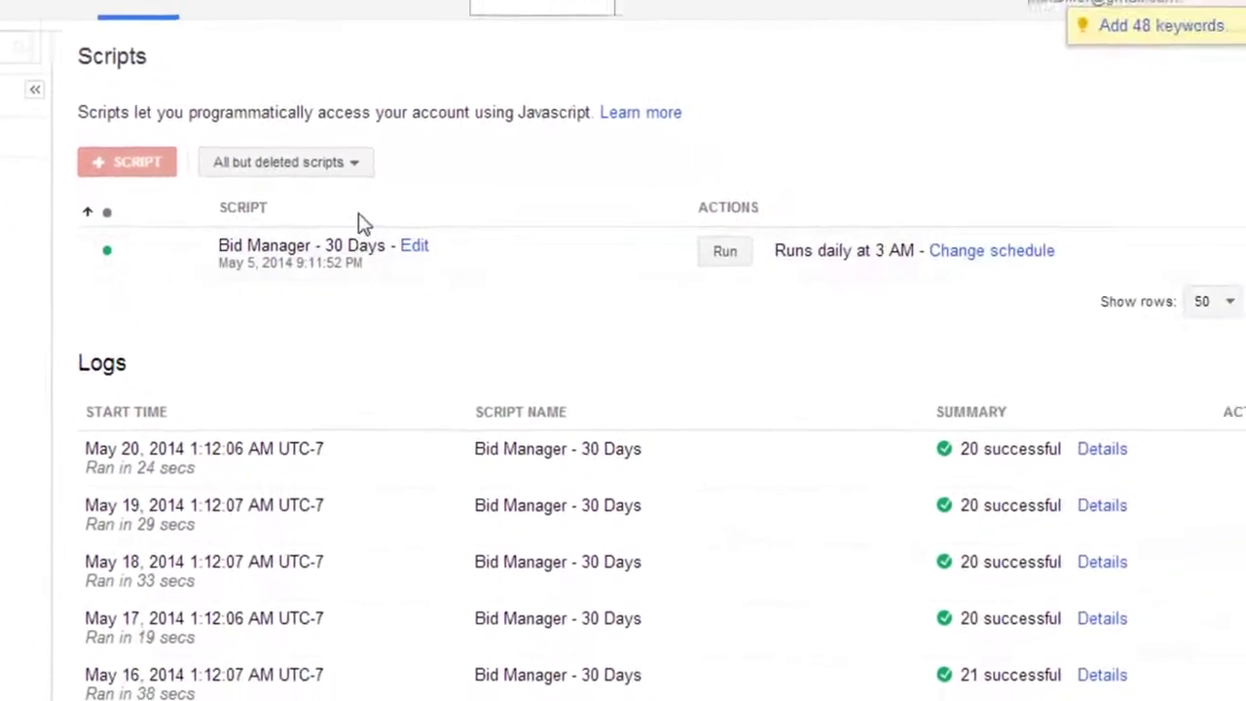
# - Replace the new script's starter code with the pasted multi-campaign budget code
pyautogui.click(298, 234)
pyautogui.hotkey('ctrl', 'a')
pyautogui.hotkey('ctrl', 'v')
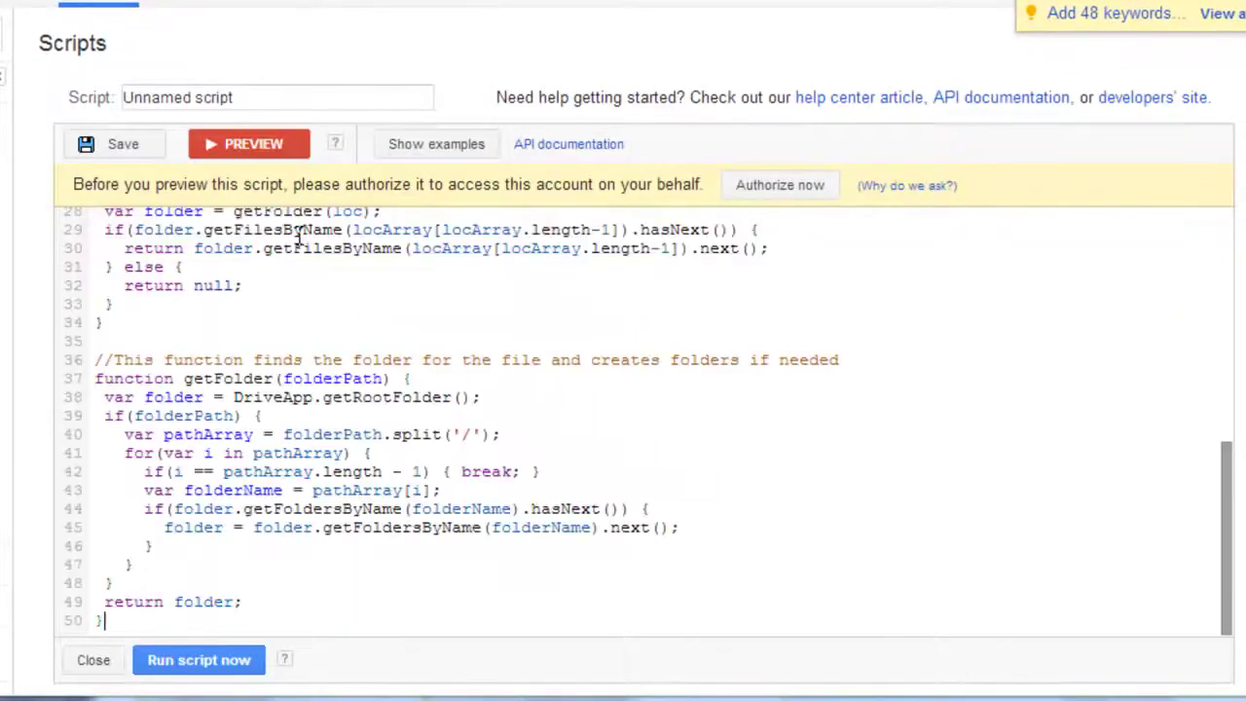
# - Rename 'Unnamed script' to 'Multi-campaign Script'
pyautogui.moveTo(236, 98); pyautogui.dragTo(88, 76)
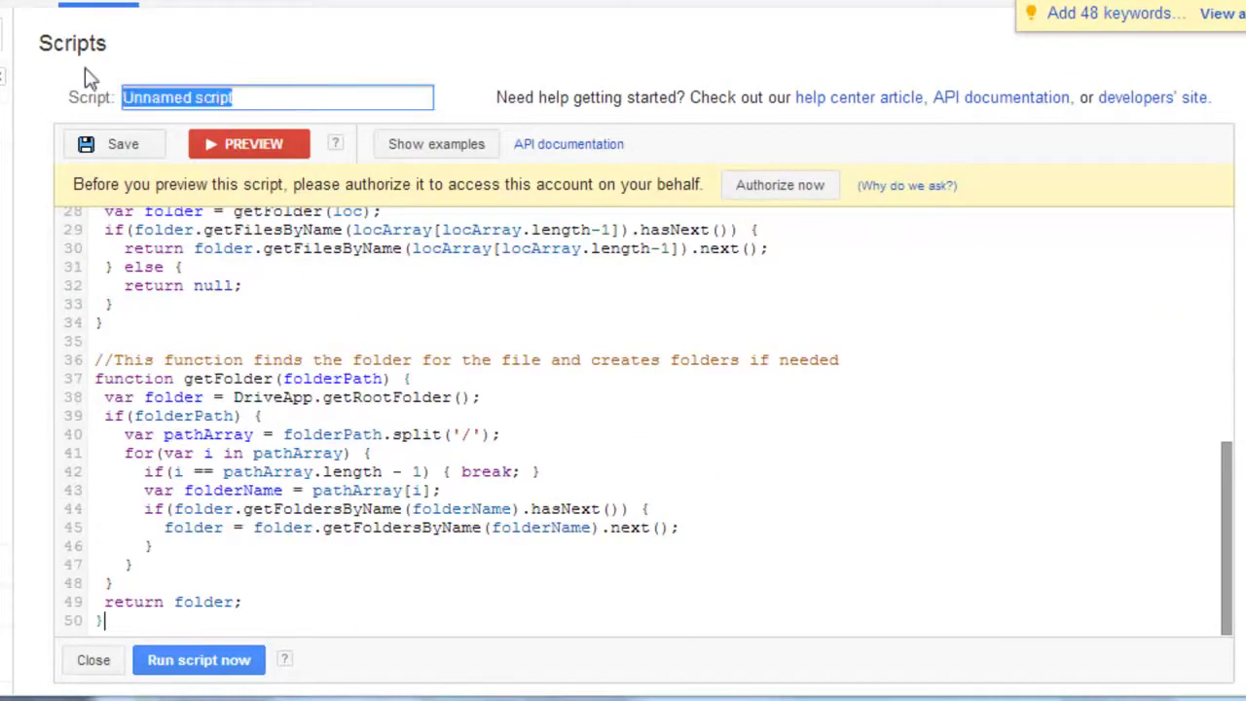
pyautogui.write('Multi-')
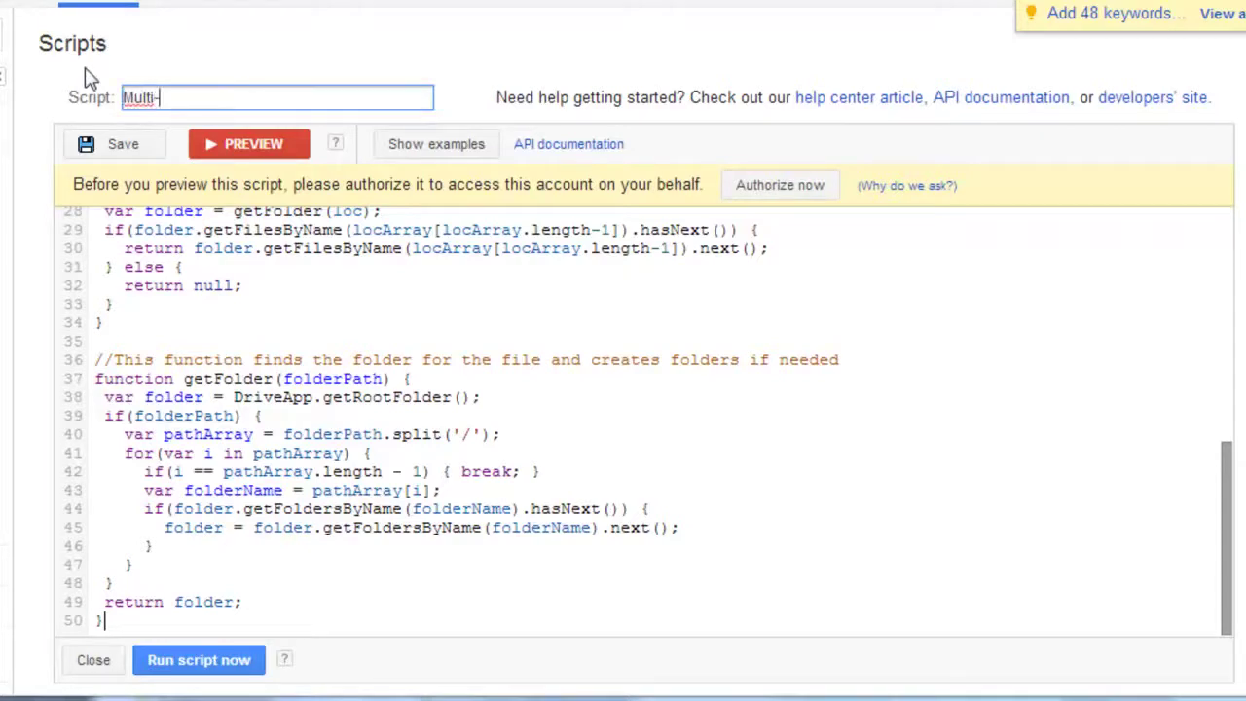
pyautogui.write('campaign Script')
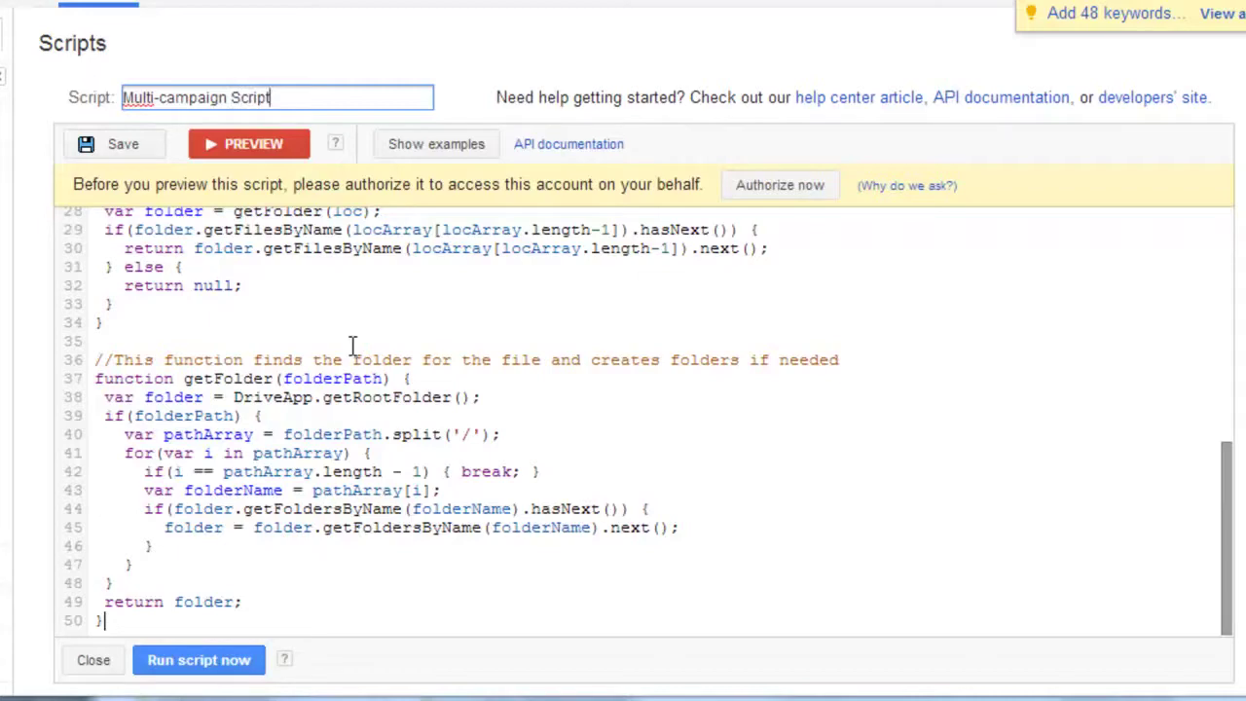
pyautogui.click(370, 322)
pyautogui.scroll(5, 371, 319)
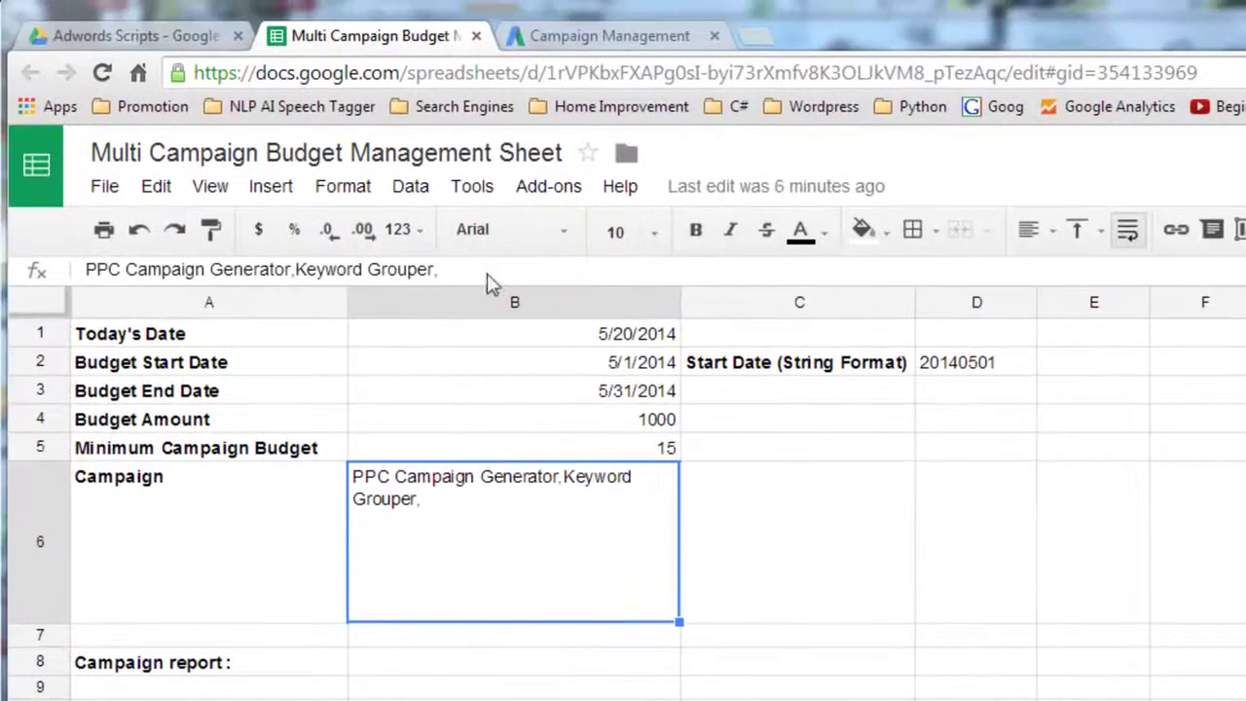
# - Paste the budget spreadsheet's URL over the placeholder URL on line 2
pyautogui.click(609, 73)
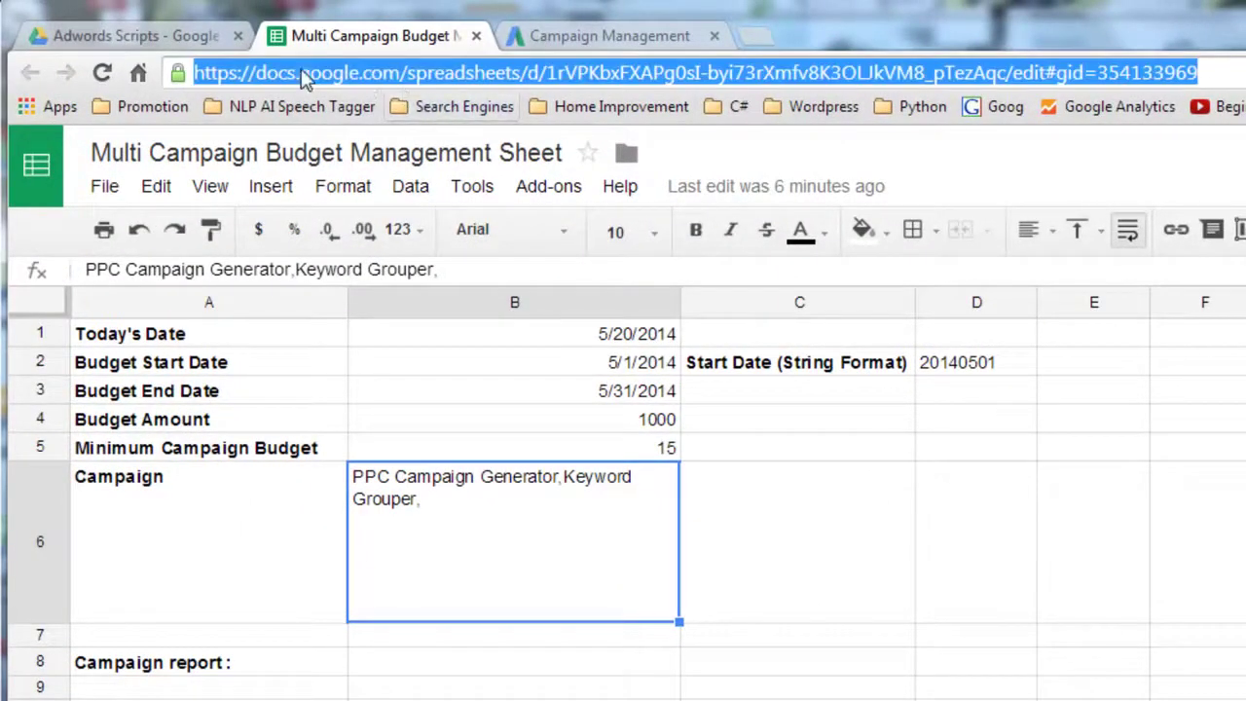
pyautogui.click(610, 35)
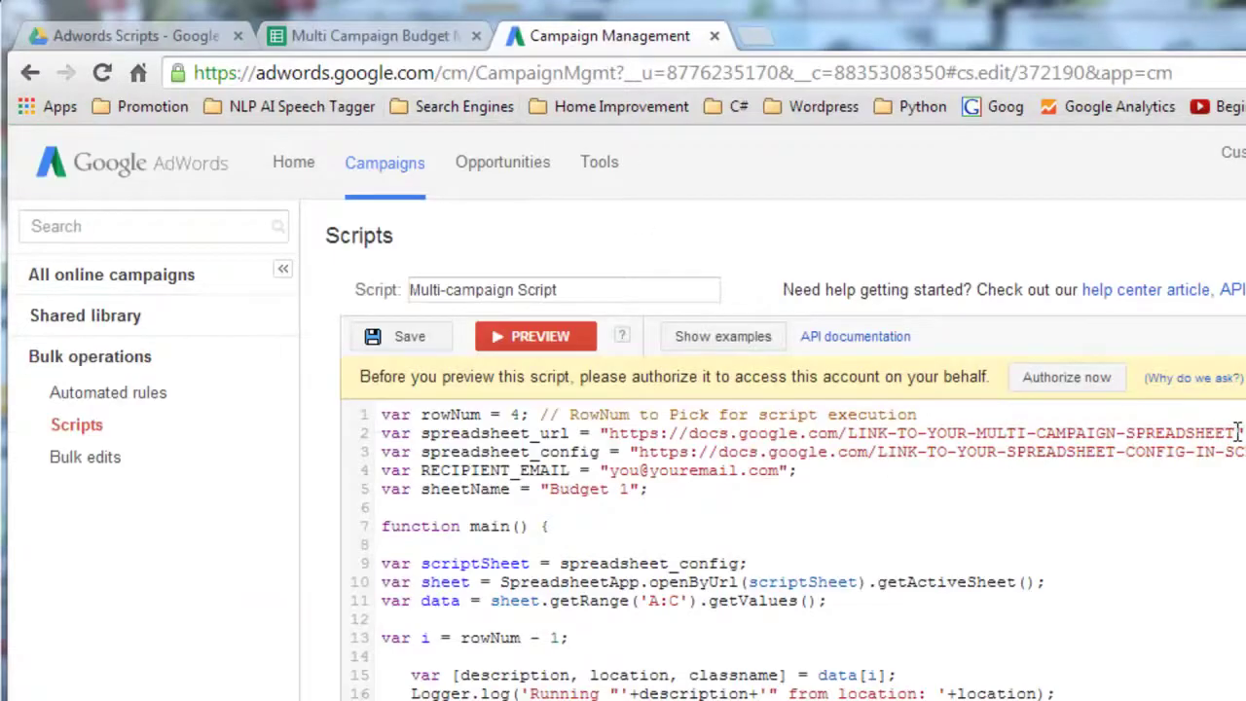
pyautogui.moveTo(1239, 433); pyautogui.dragTo(611, 435)
pyautogui.hotkey('ctrl', 'v')
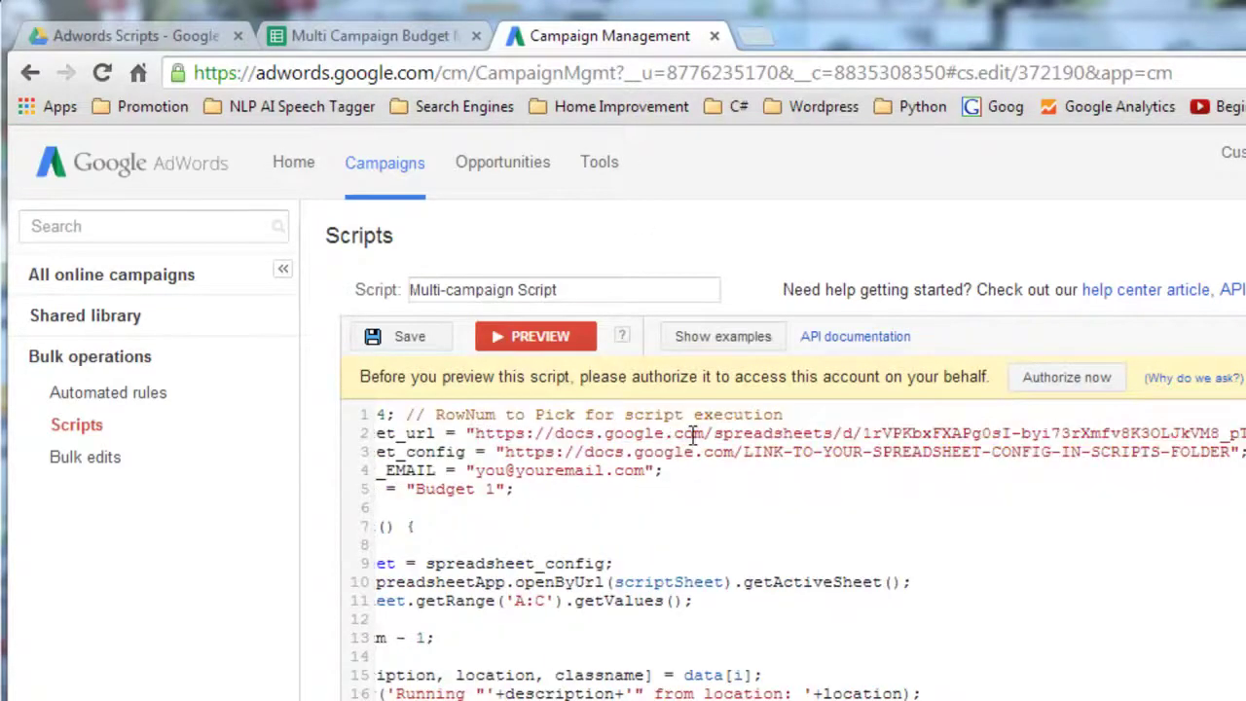
pyautogui.hscroll(-3, 545, 467)
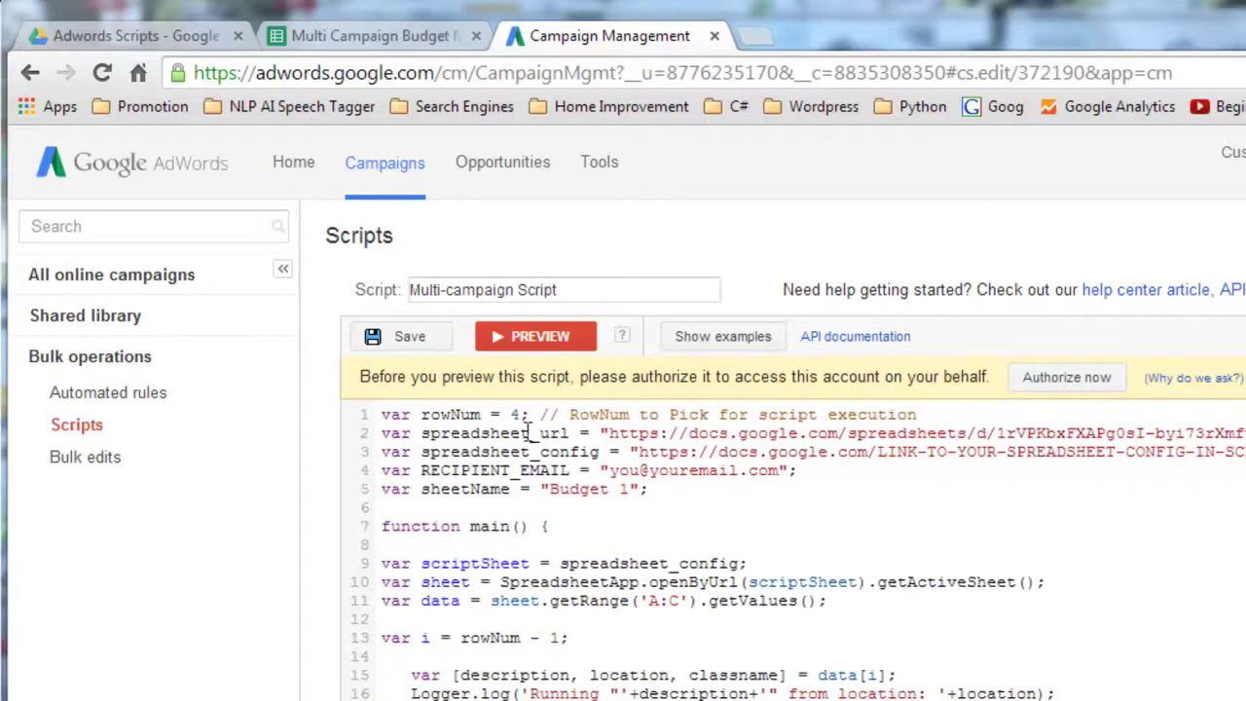
pyautogui.moveTo(460, 453); pyautogui.dragTo(570, 453)
pyautogui.click(570, 453)
# - Paste the AdWords Script Config sheet's URL over the spreadsheet_config placeholder on line 3
pyautogui.click(200, 32)
pyautogui.click(201, 634)
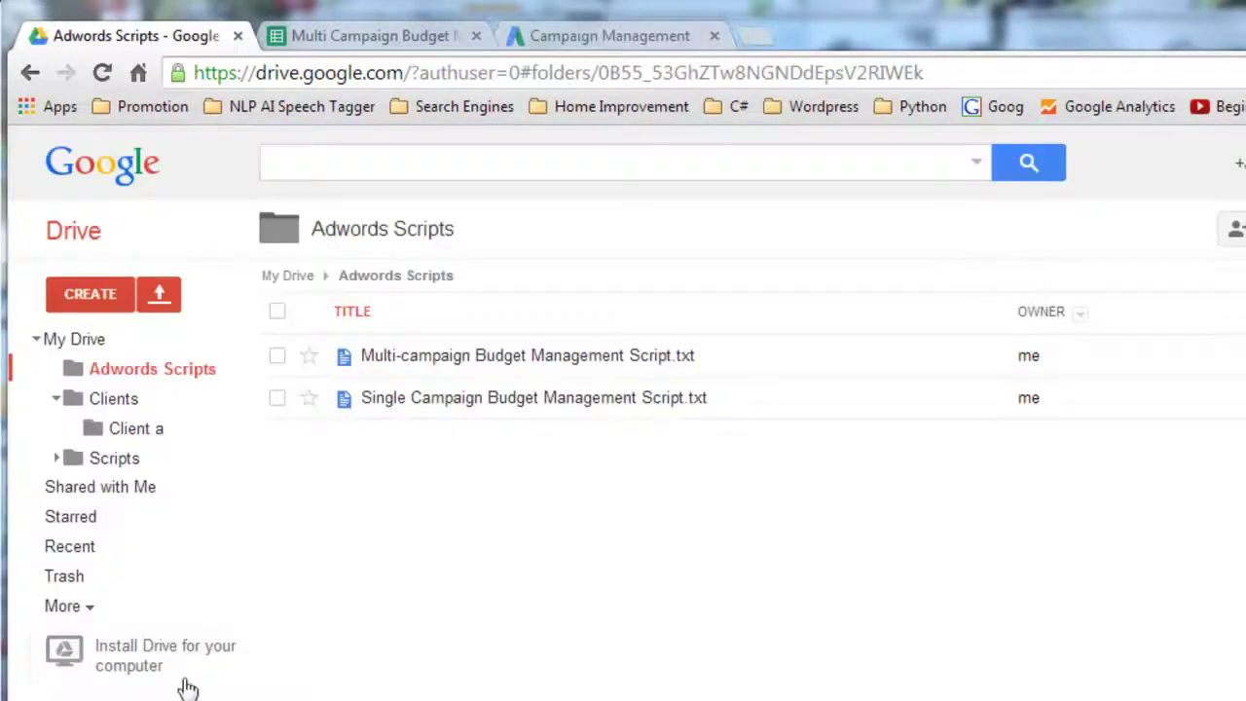
pyautogui.click(56, 401)
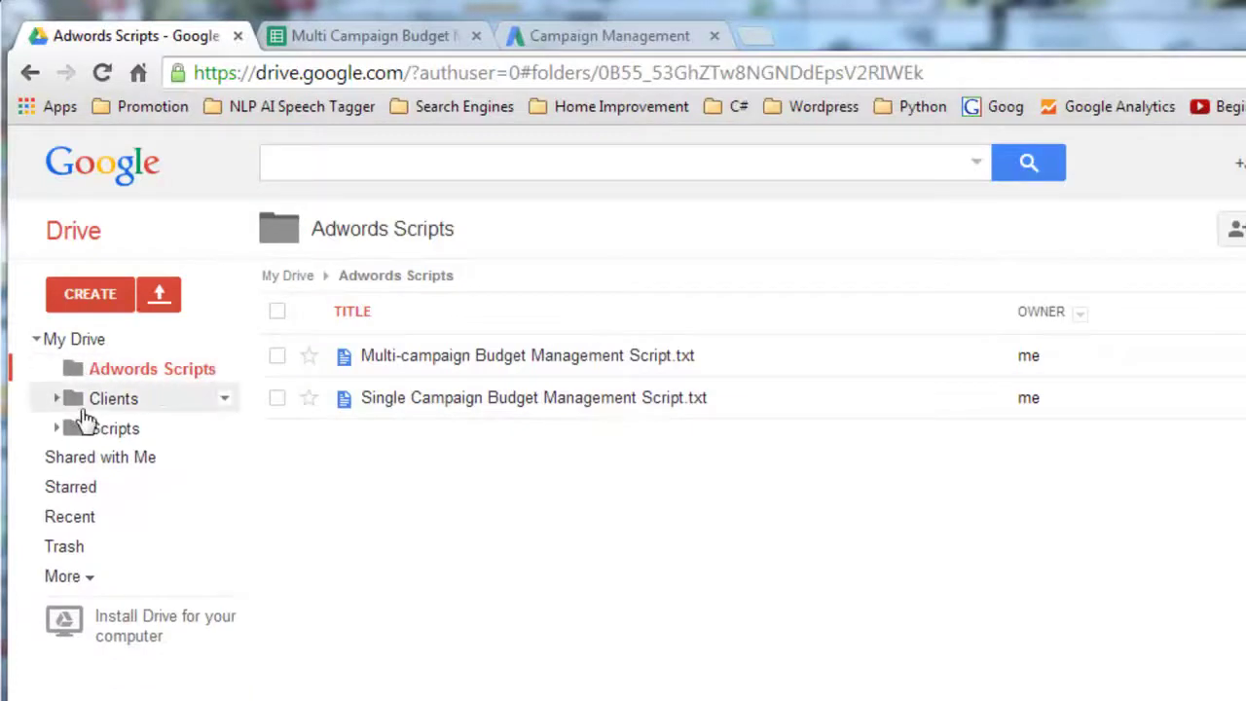
pyautogui.click(131, 435)
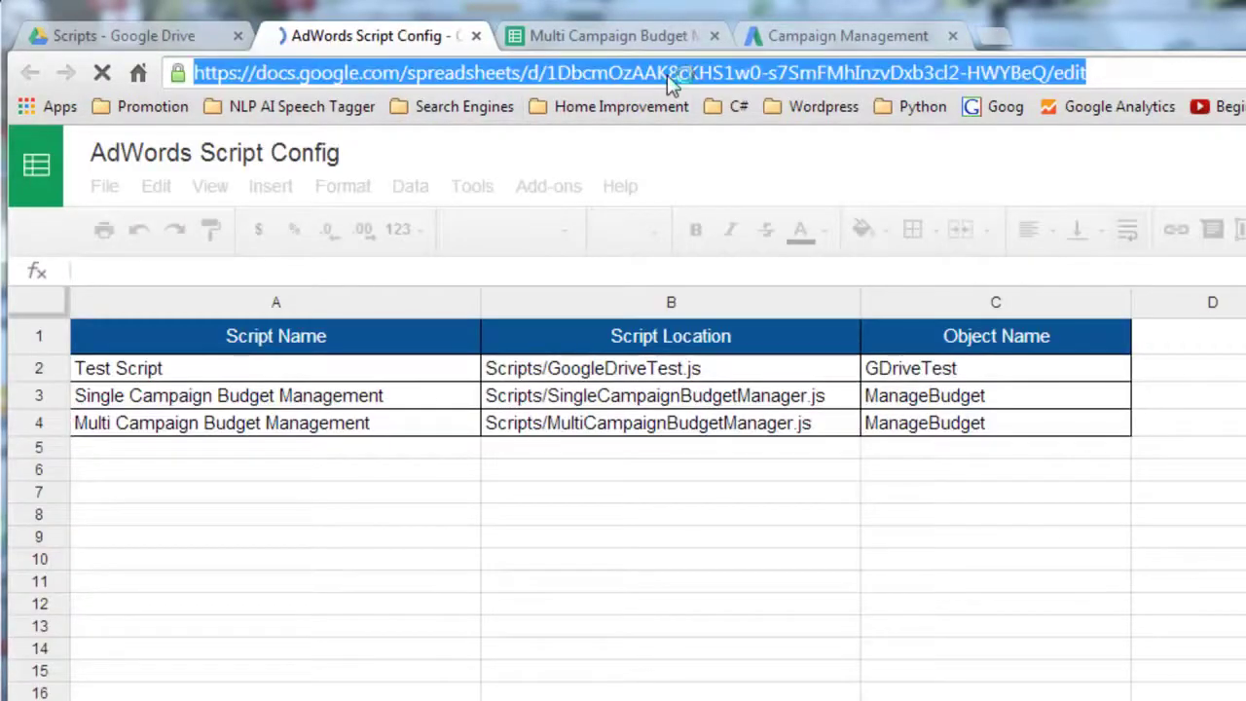
pyautogui.click(823, 36)
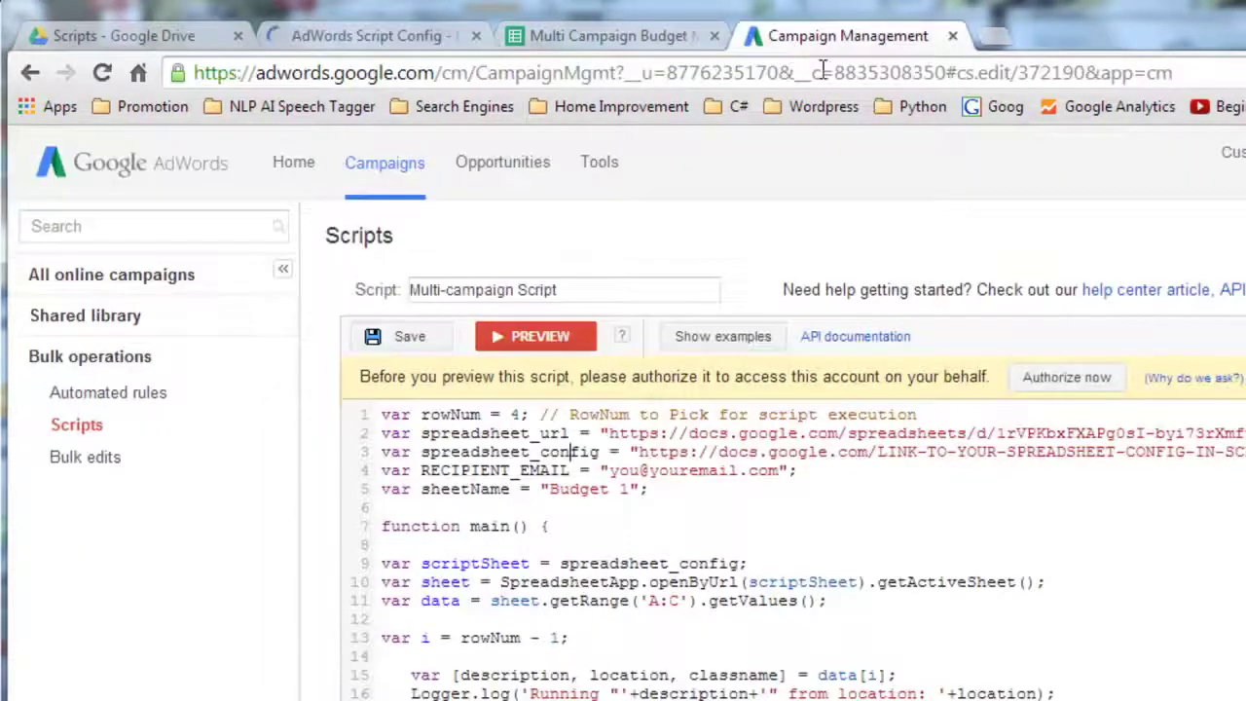
pyautogui.click(429, 37)
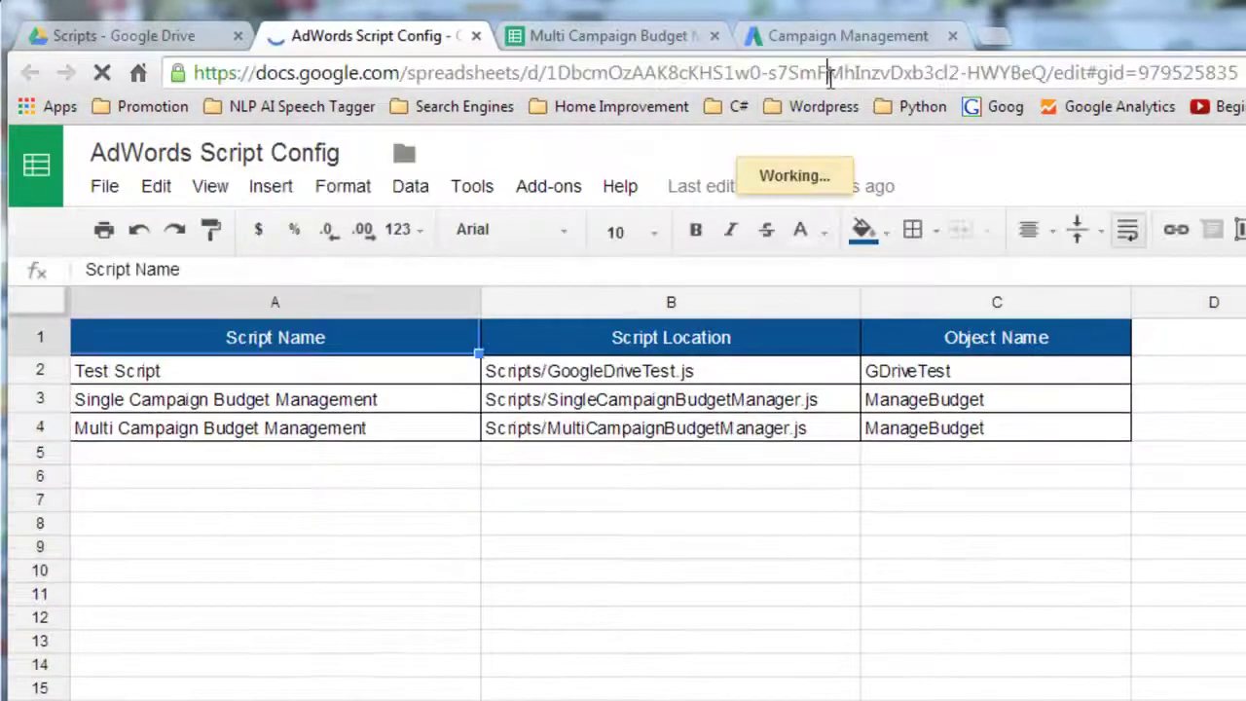
pyautogui.click(829, 78)
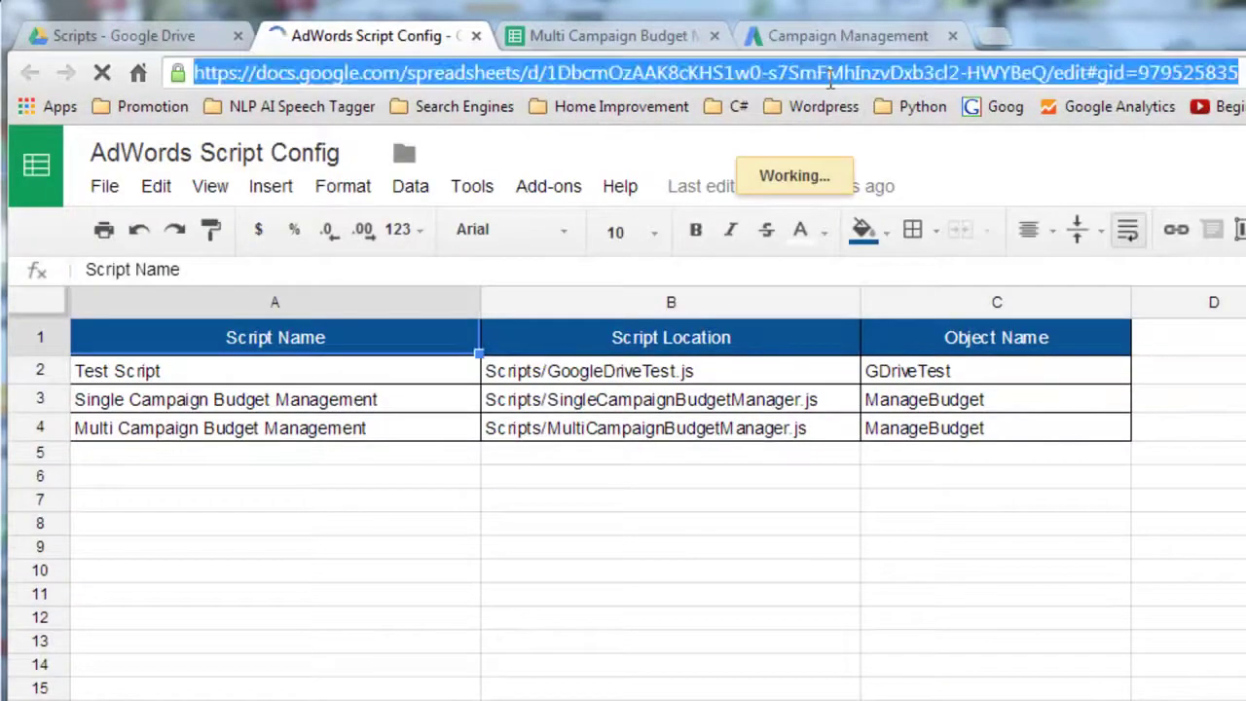
pyautogui.click(893, 34)
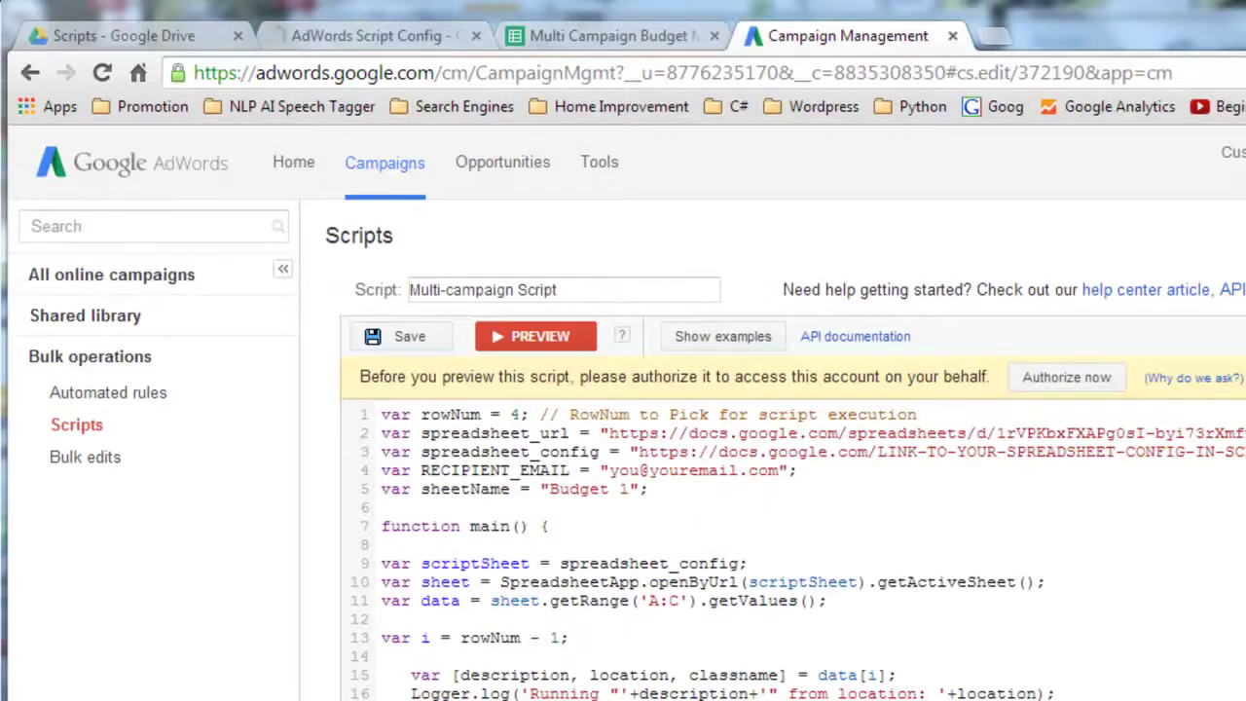
pyautogui.moveTo(1244, 455); pyautogui.dragTo(651, 457)
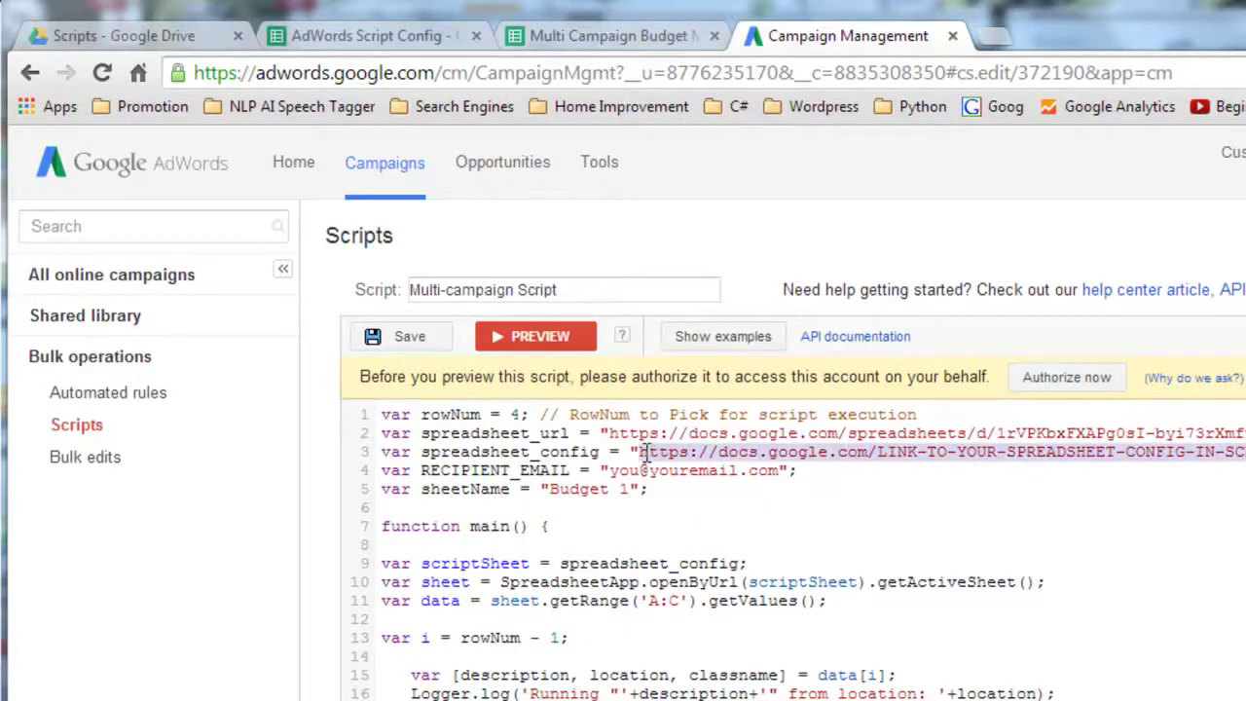
# - Delete the placeholder recipient e-mail on line 4, leaving it empty
pyautogui.moveTo(348, 281); pyautogui.dragTo(185, 281)
pyautogui.moveTo(626, 631); pyautogui.dragTo(409, 629)
pyautogui.press('BackSpace')
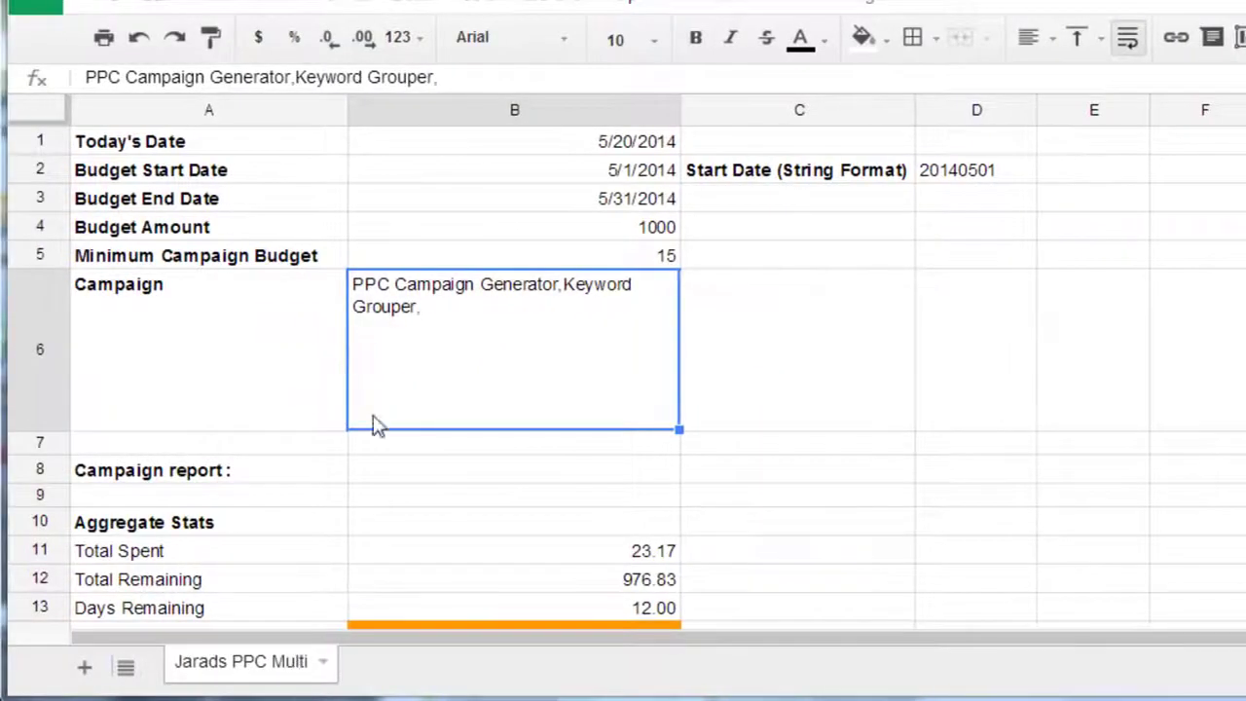
# - Rename the budget worksheet tab to 'Budget 1' and confirm the script's sheetName matches
pyautogui.doubleClick(272, 662)
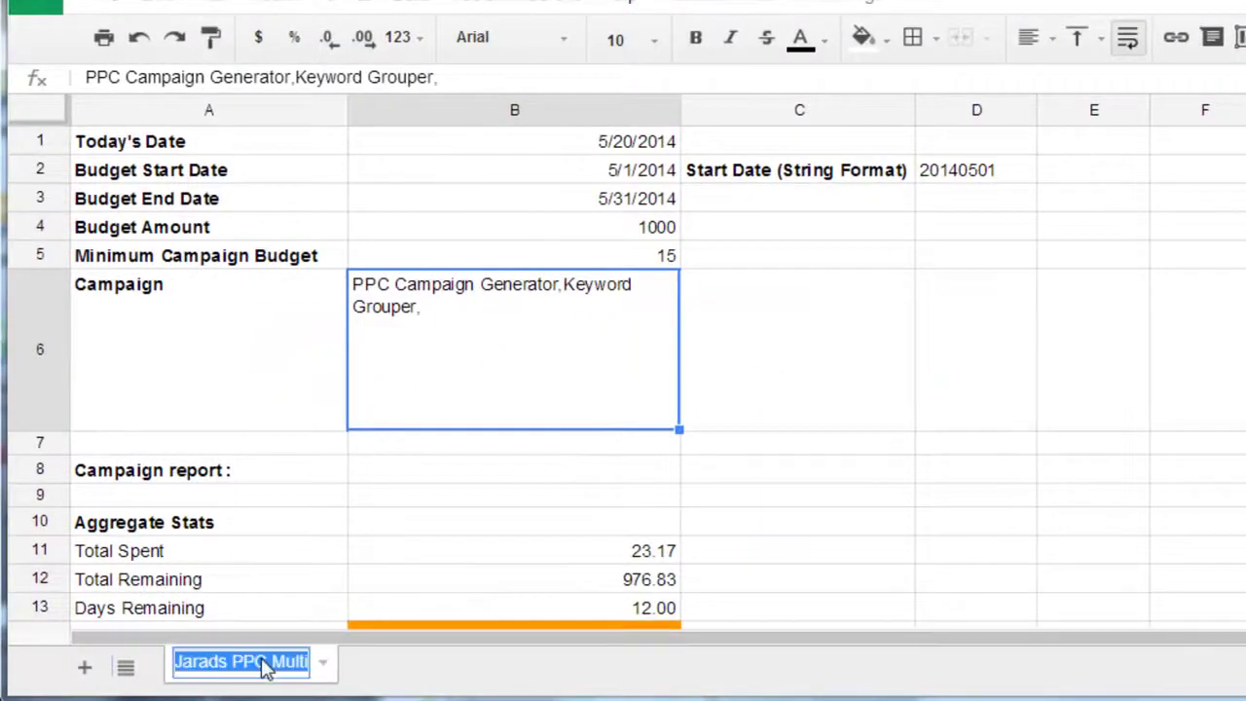
pyautogui.write('Budget 1')
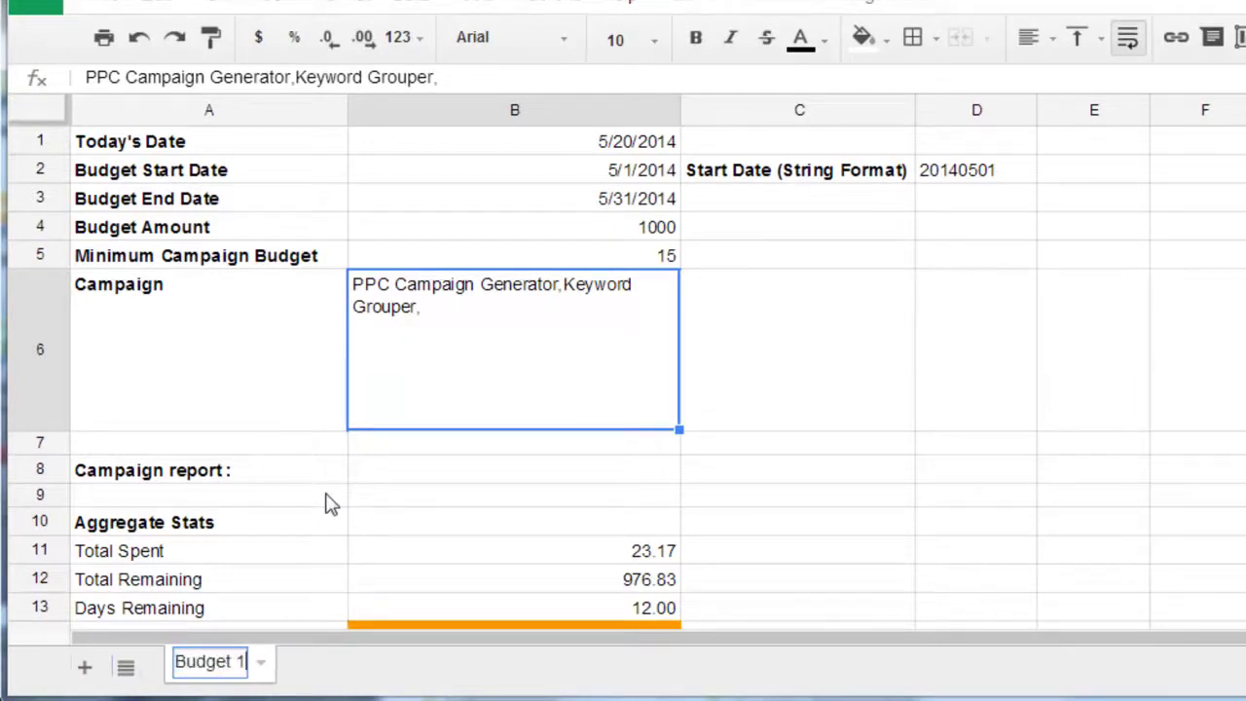
pyautogui.press('Return')
pyautogui.doubleClick(223, 662)
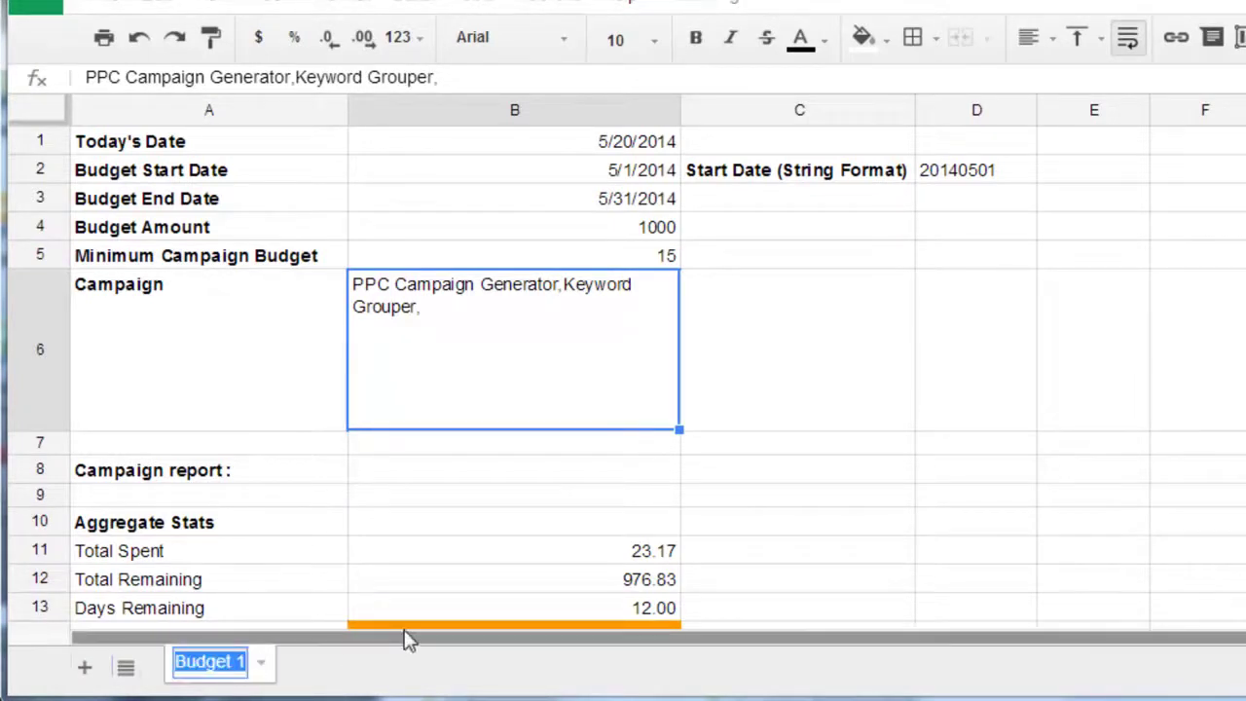
pyautogui.click(381, 552)
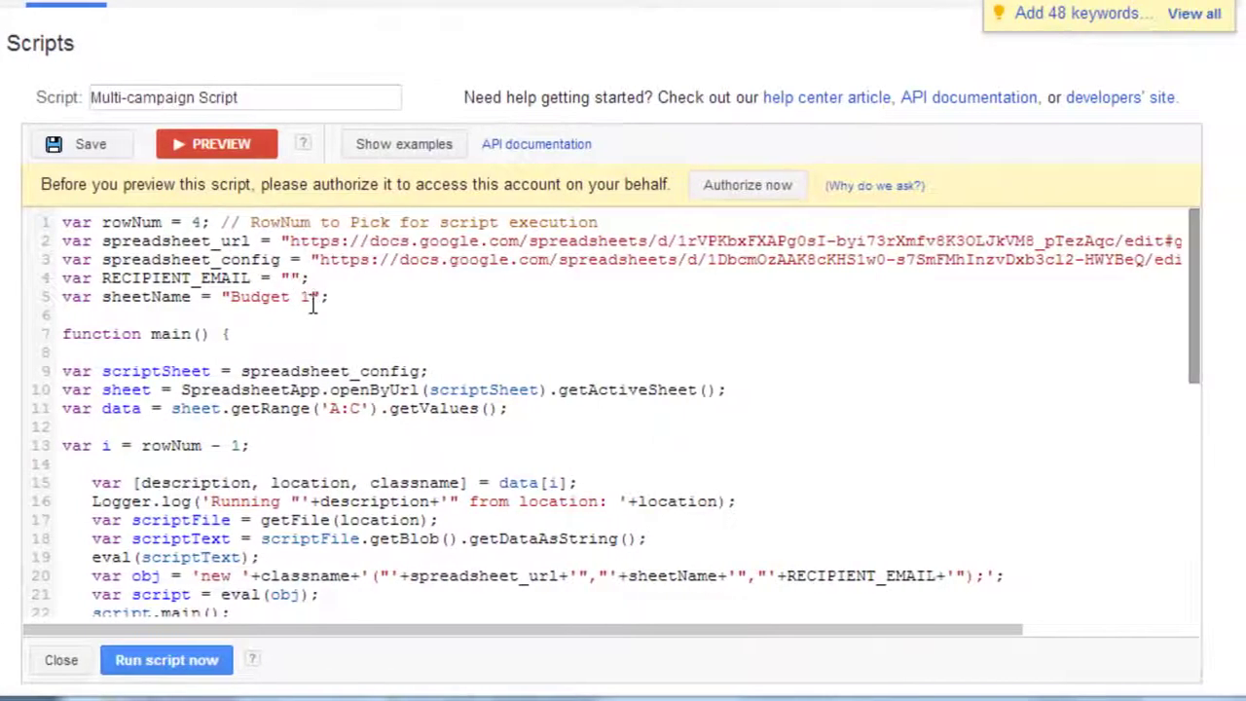
pyautogui.moveTo(313, 303); pyautogui.dragTo(231, 298)
pyautogui.click(310, 297)
# - Authorize the Multi-campaign Script by accepting its permission request
pyautogui.click(754, 185)
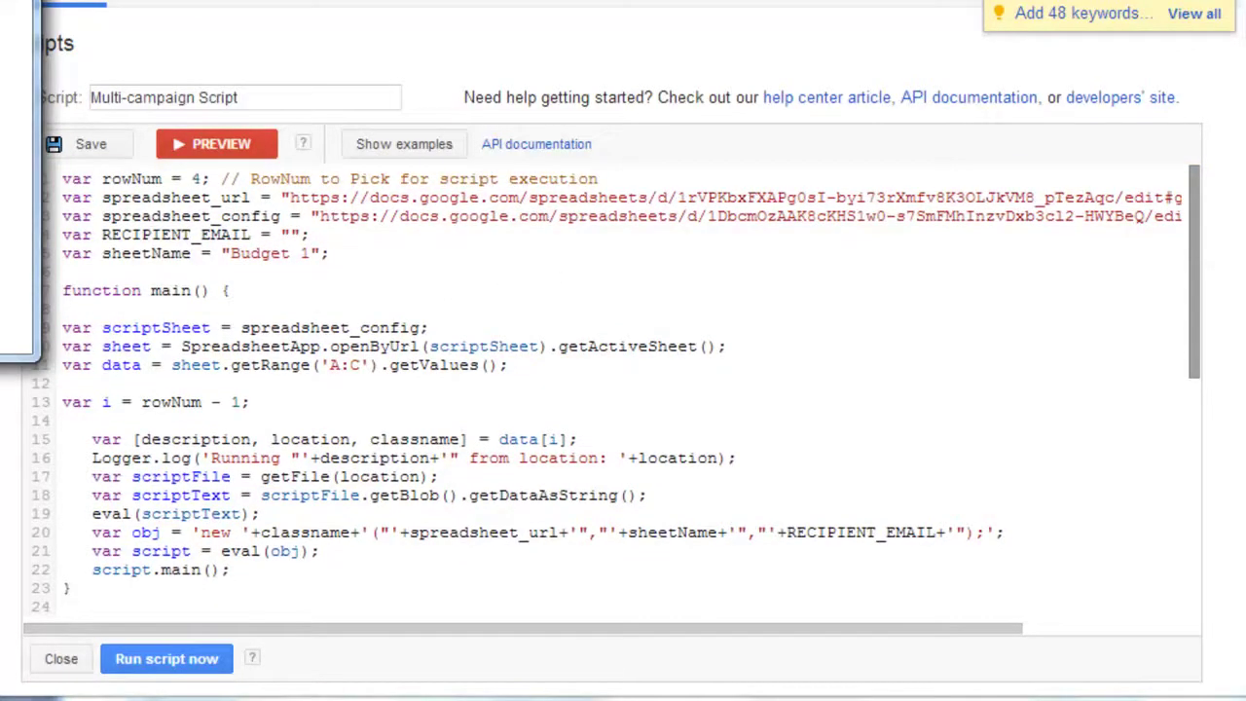
pyautogui.click(534, 605)
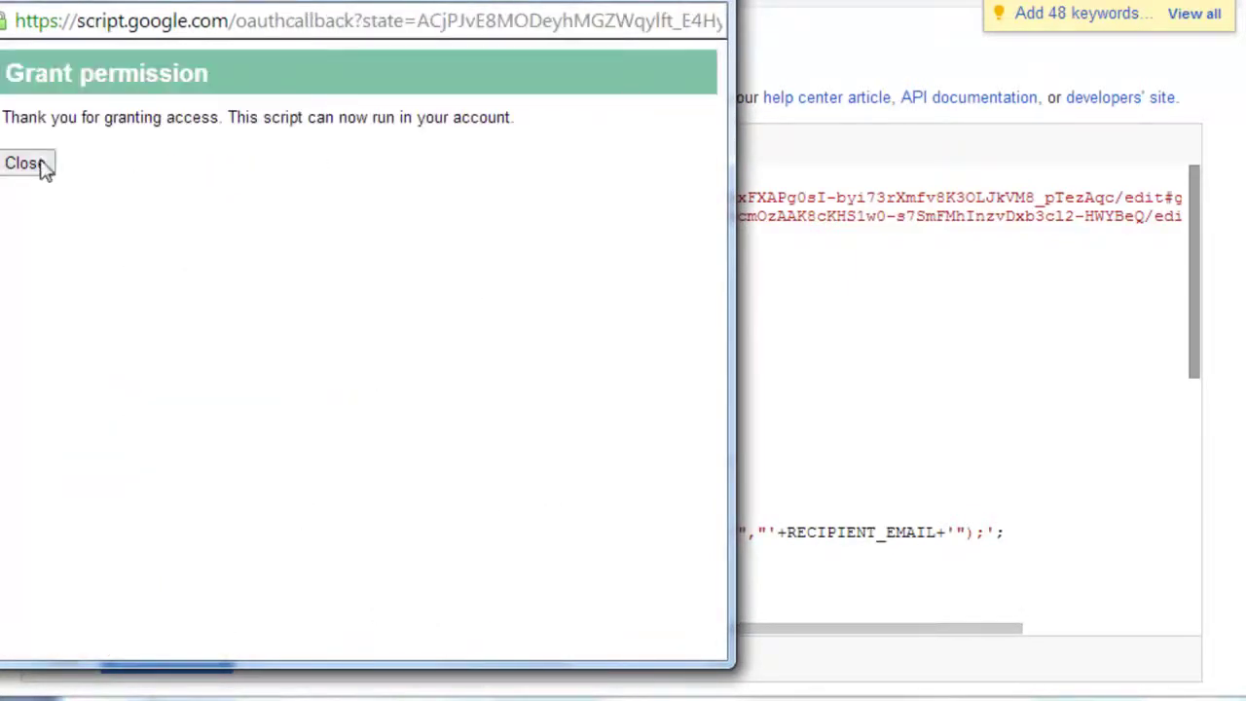
pyautogui.click(26, 163)
# - Start a preview, then re-authorize and grant the script Google Drive access
pyautogui.click(263, 155)
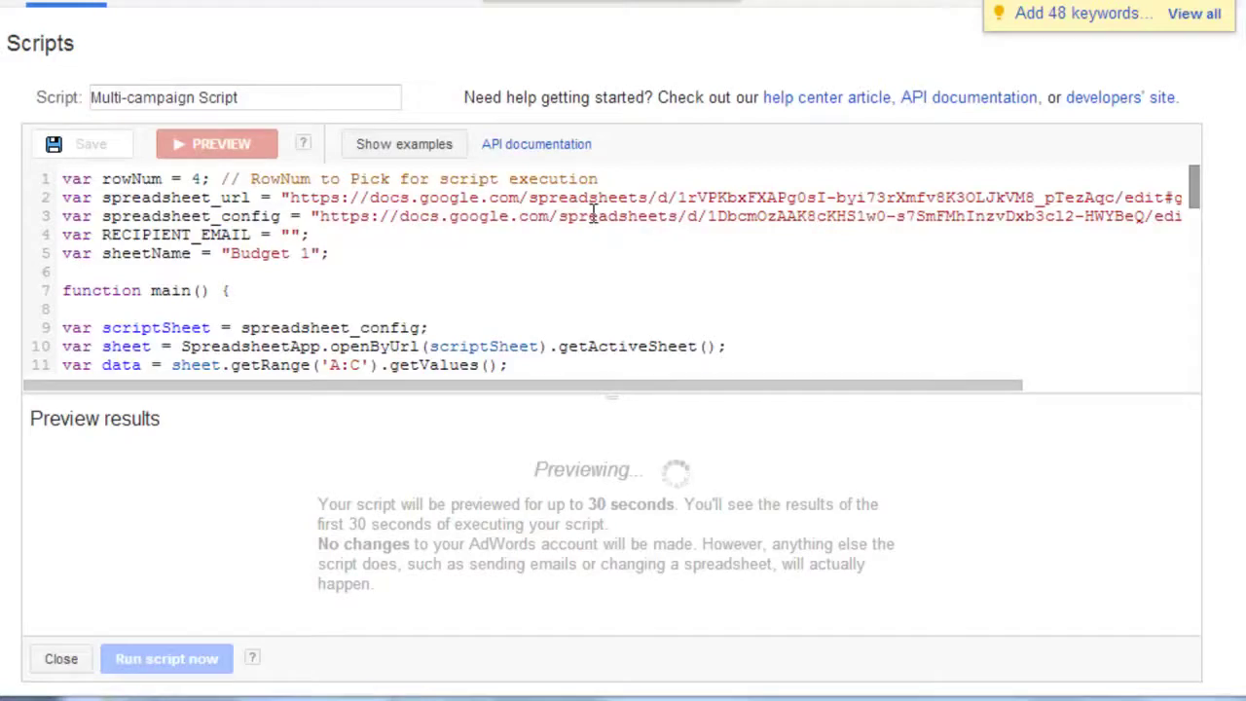
pyautogui.click(736, 189)
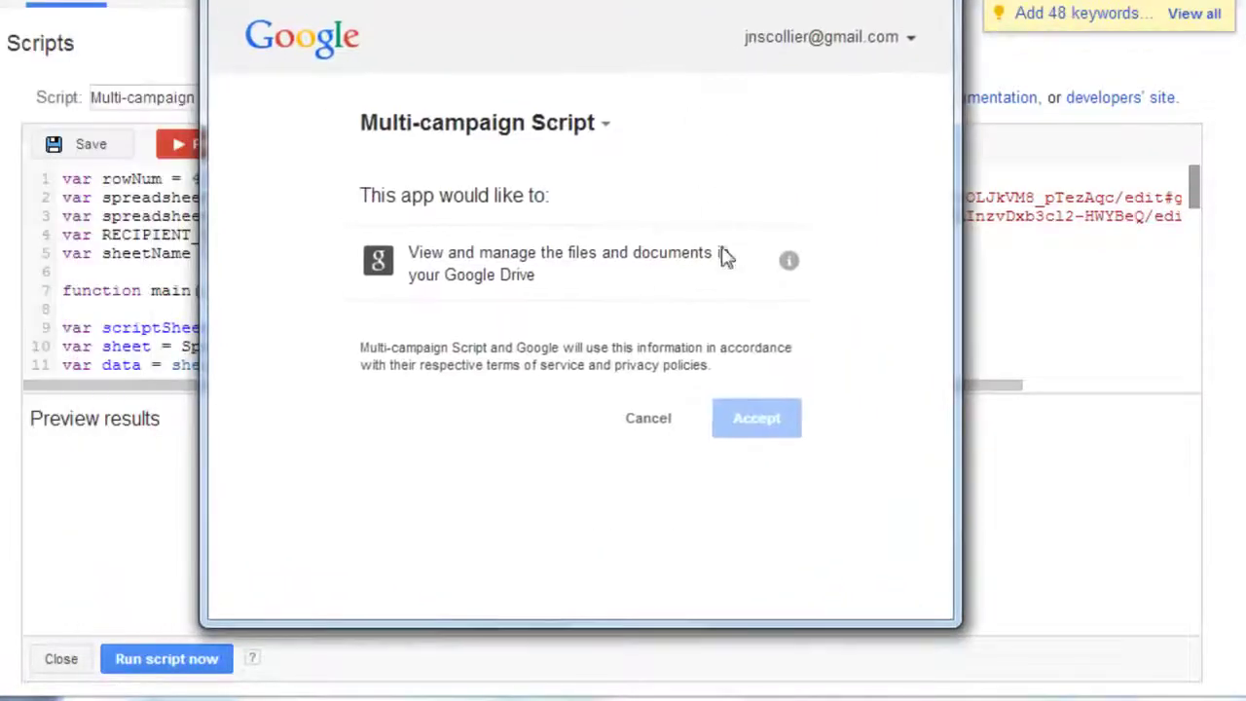
pyautogui.moveTo(527, 277); pyautogui.dragTo(443, 277)
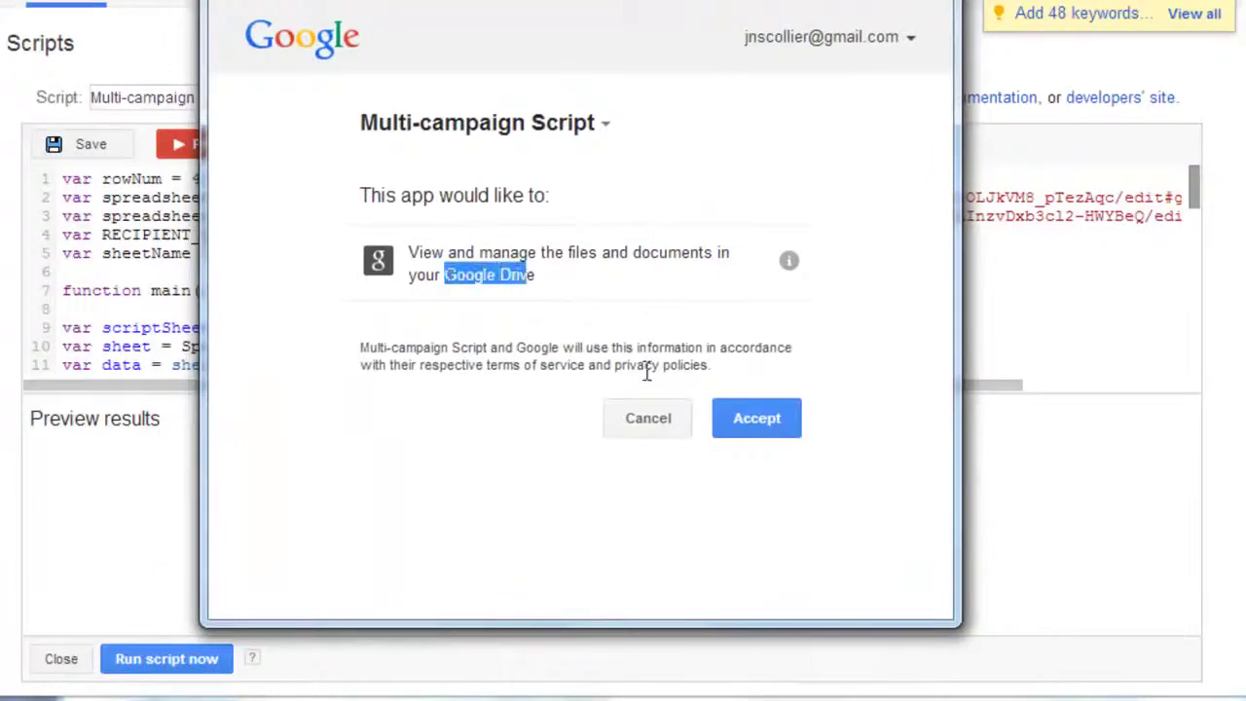
pyautogui.click(745, 424)
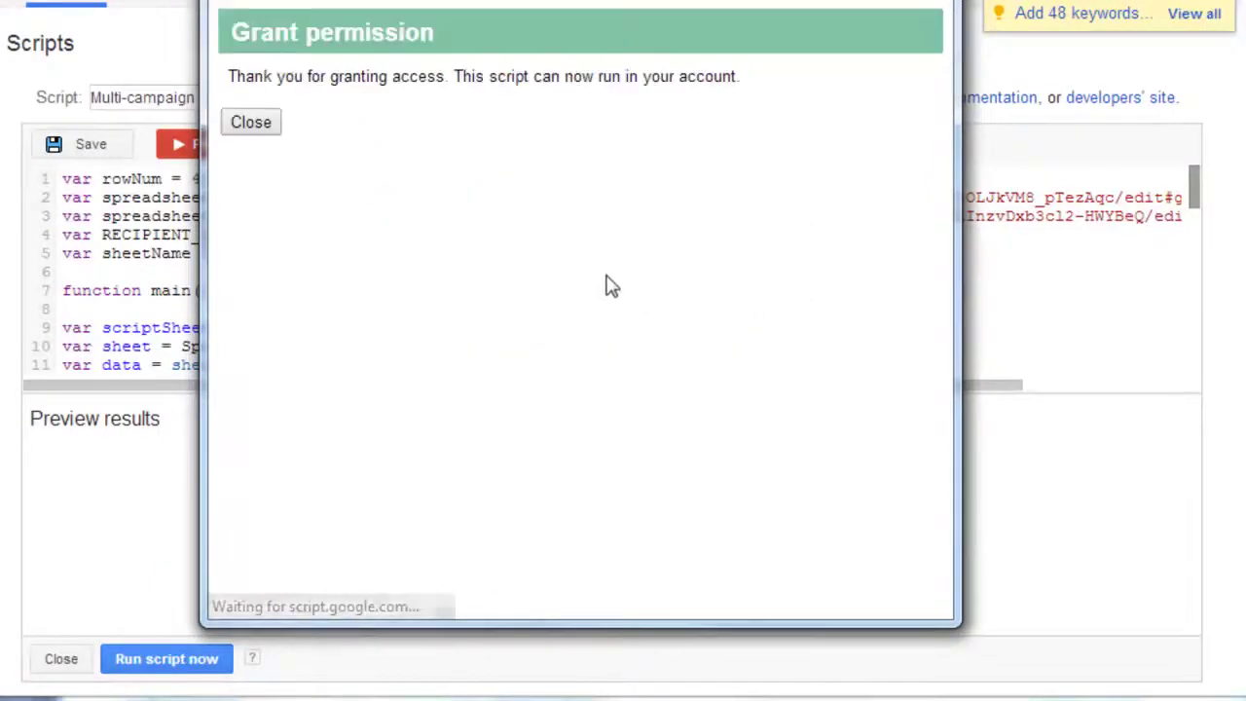
pyautogui.click(254, 125)
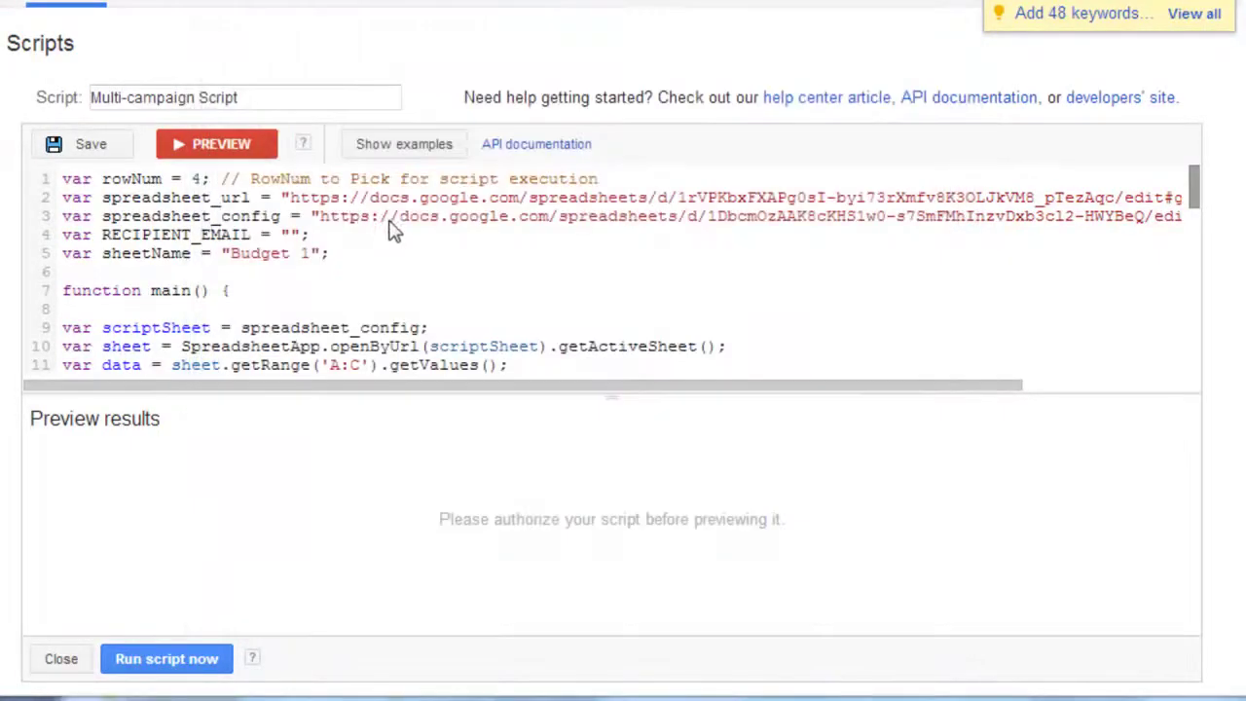
# - Run the script preview and scroll through the budget sheet's aggregate and per-campaign stats
pyautogui.click(224, 151)
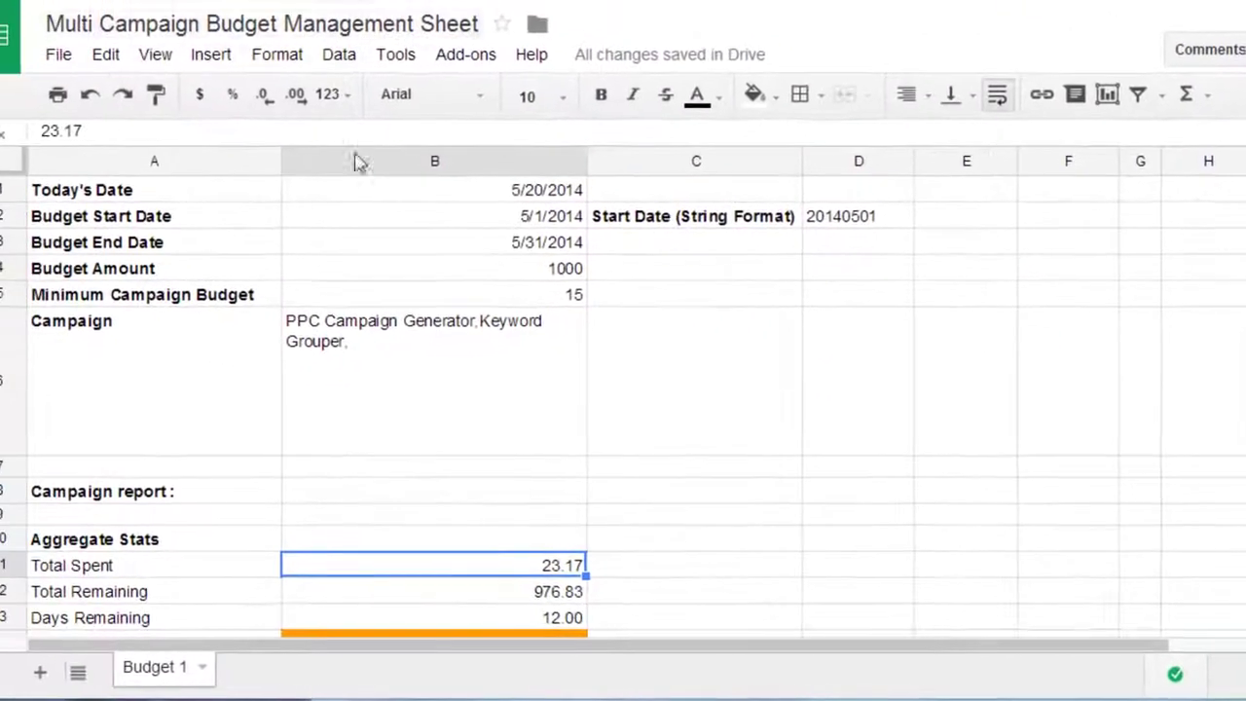
pyautogui.click(438, 395)
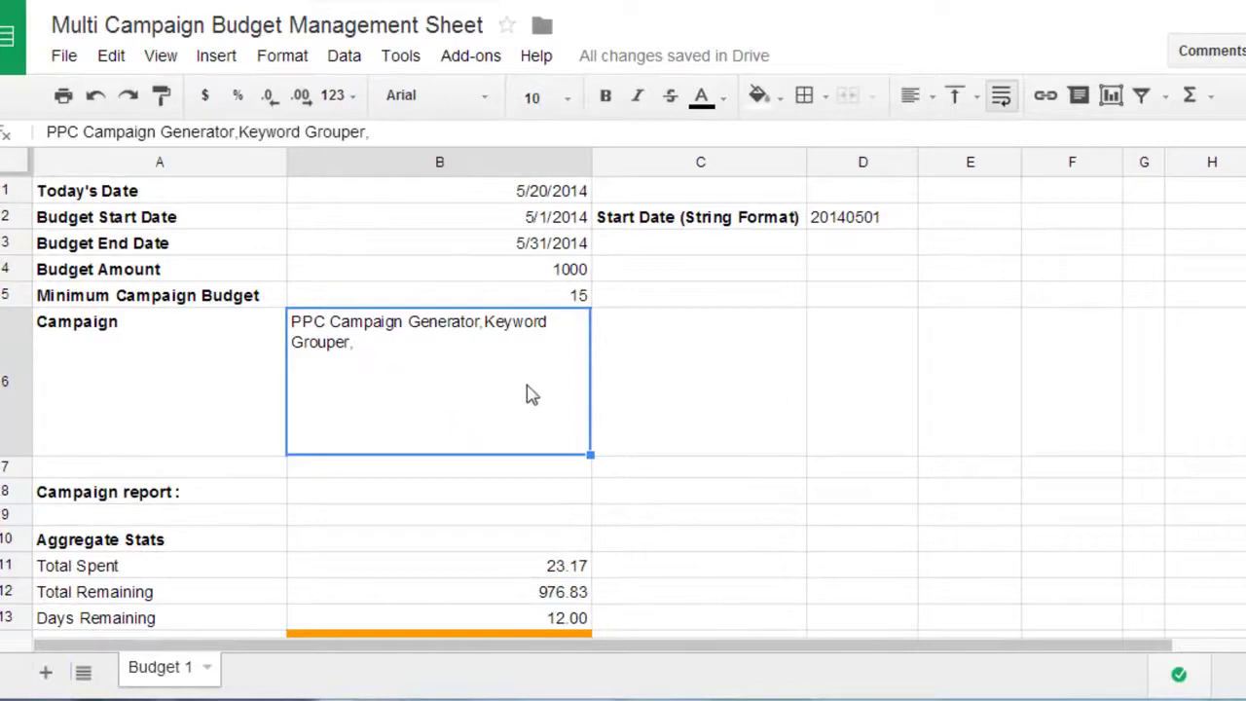
pyautogui.scroll(-4, 531, 386)
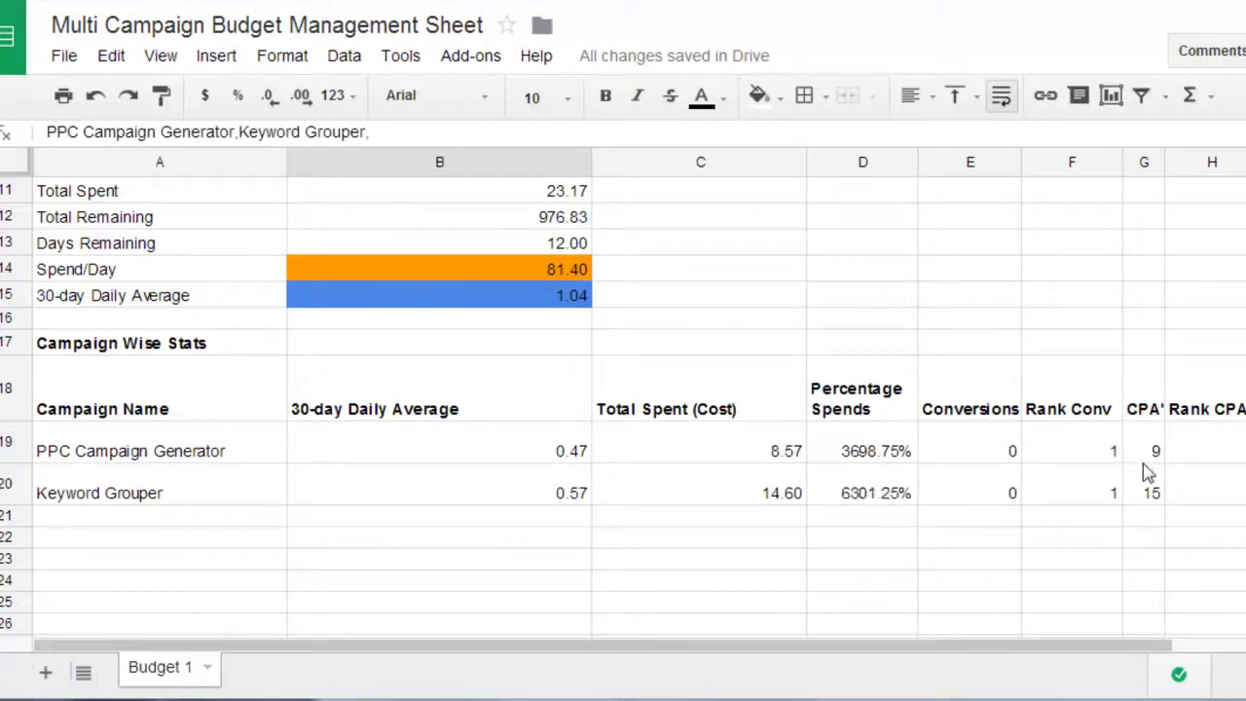
pyautogui.moveTo(922, 657); pyautogui.dragTo(779, 640)
pyautogui.scroll(5, 668, 412)
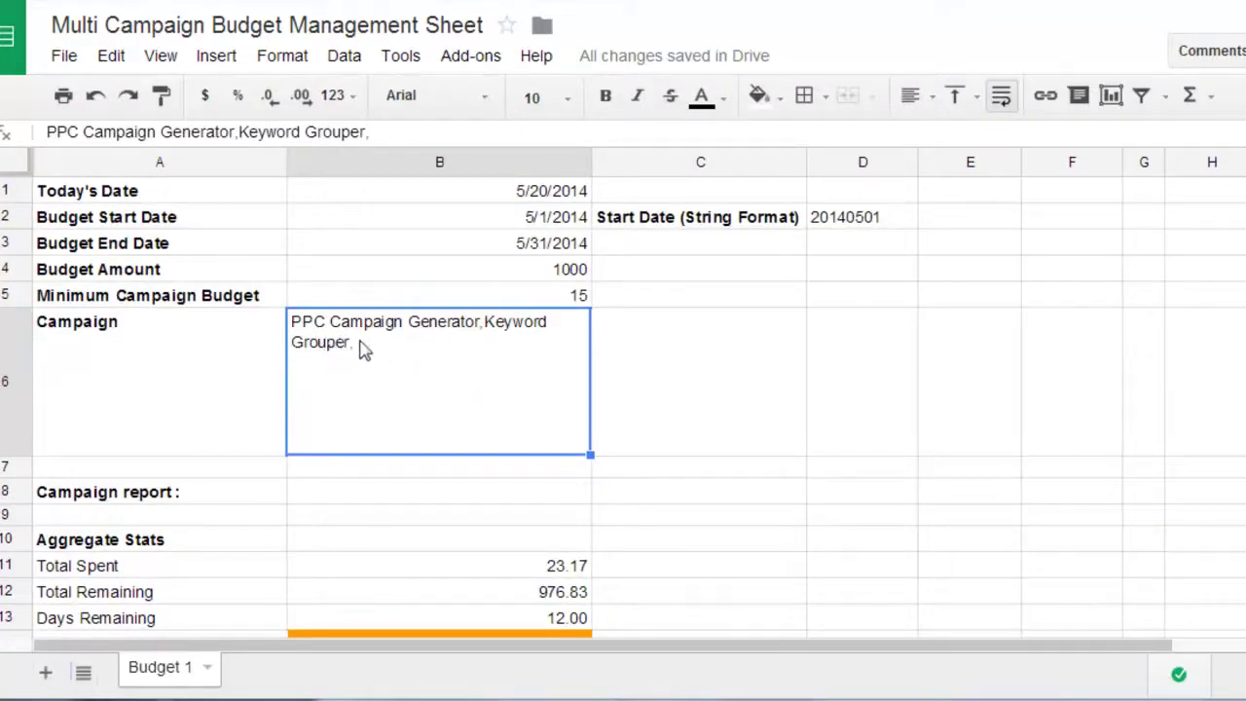
pyautogui.doubleClick(441, 322)
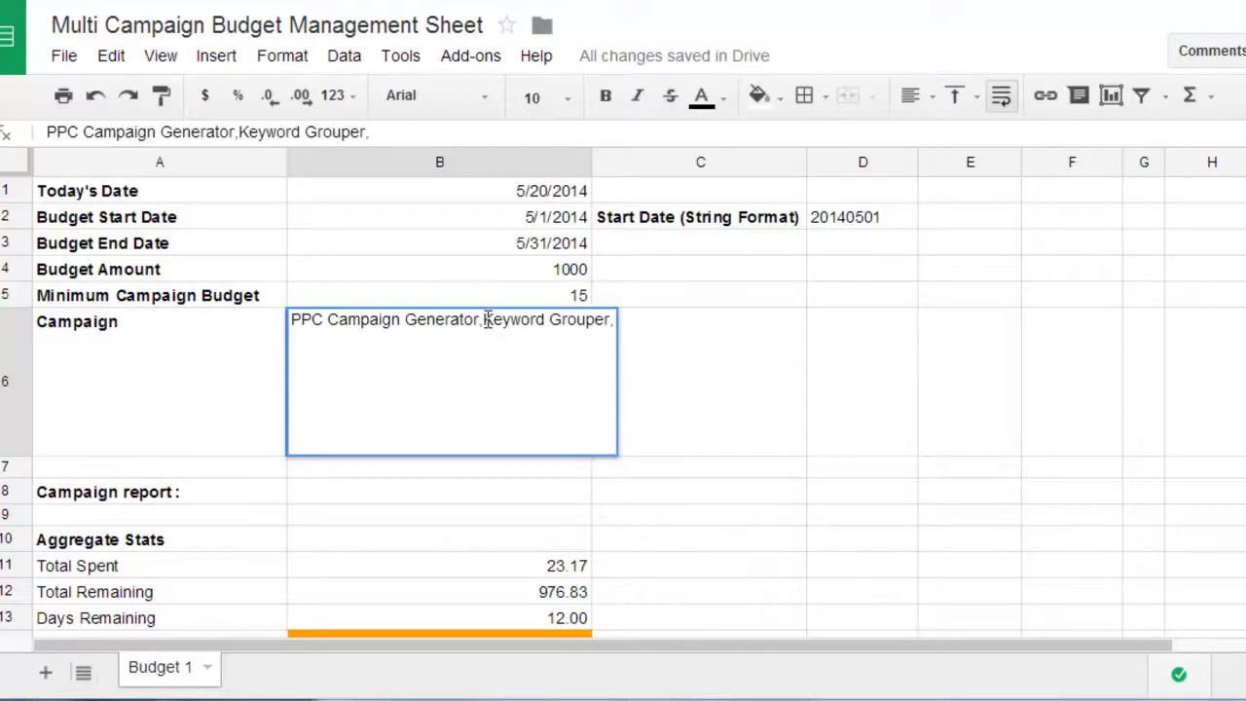
pyautogui.moveTo(478, 322); pyautogui.dragTo(292, 323)
pyautogui.click(482, 322)
pyautogui.moveTo(485, 324); pyautogui.dragTo(611, 326)
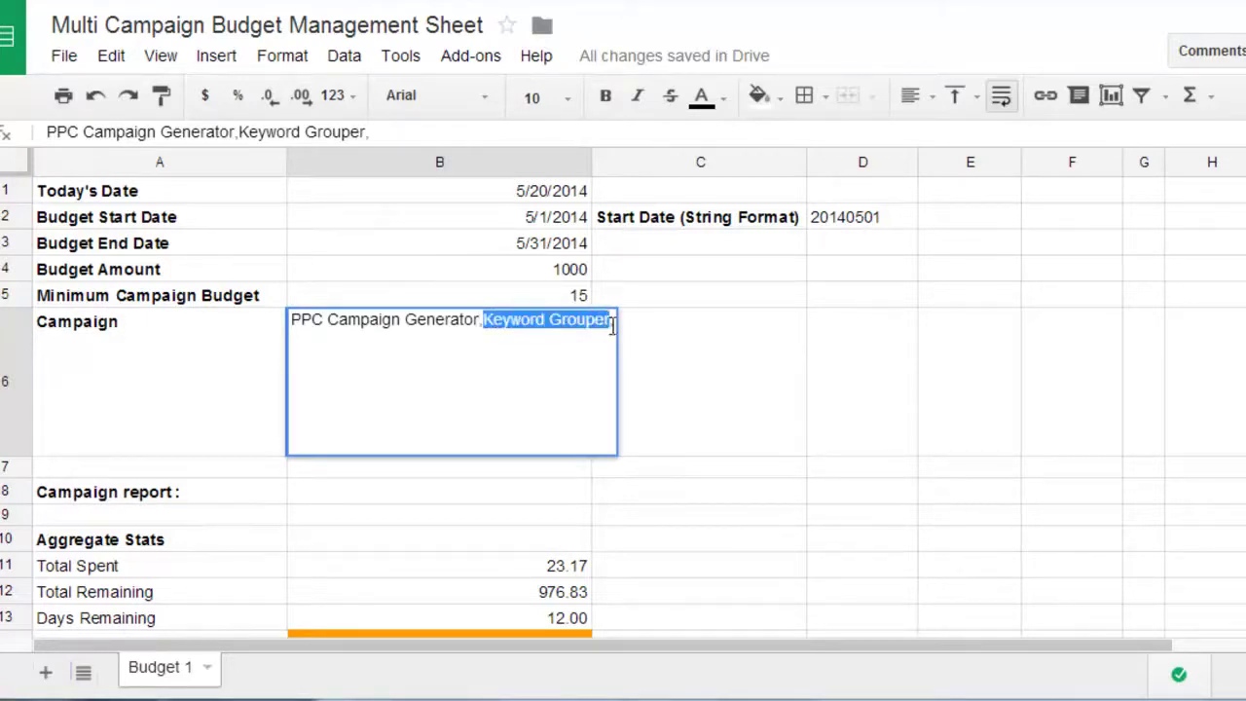
pyautogui.click(573, 270)
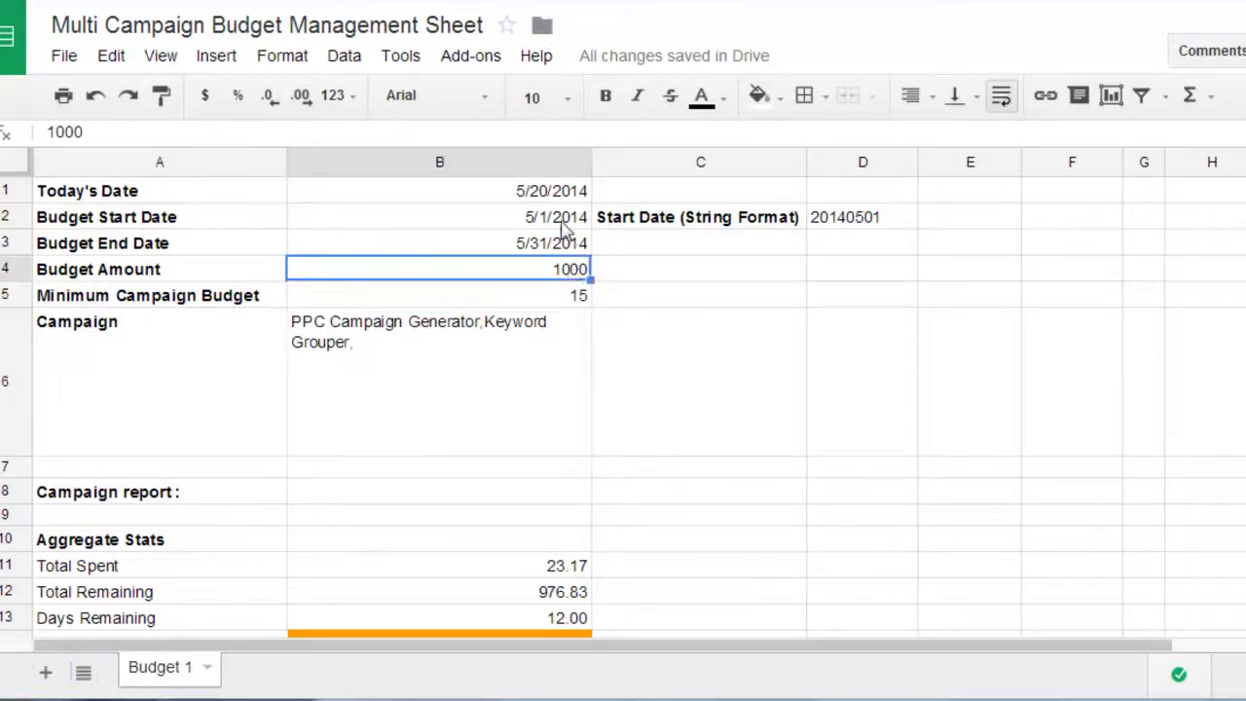
pyautogui.click(542, 327)
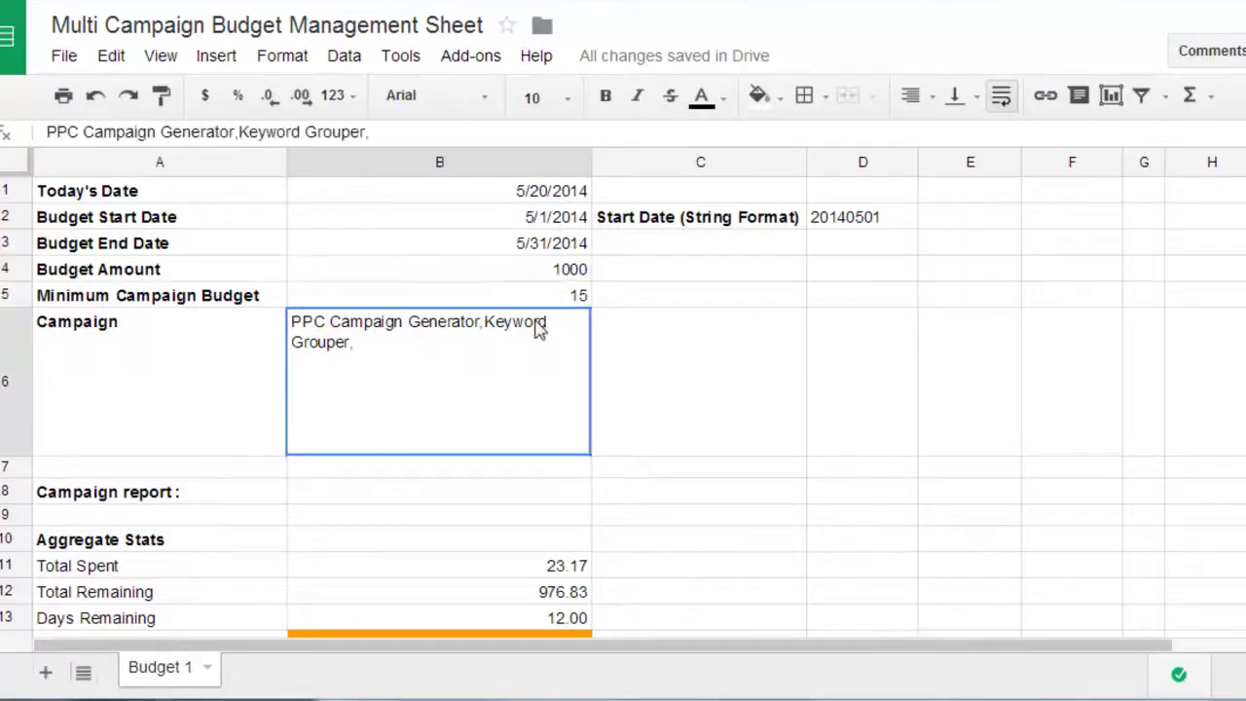
pyautogui.doubleClick(355, 351)
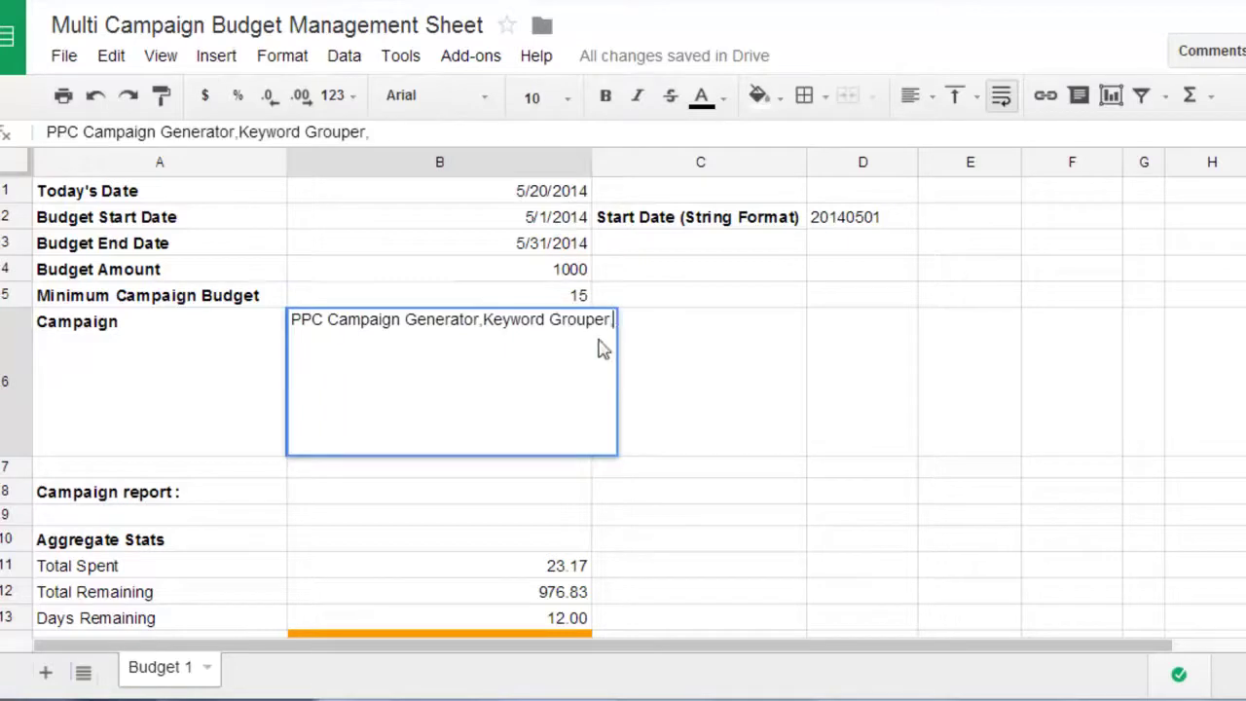
pyautogui.click(682, 375)
pyautogui.click(558, 364)
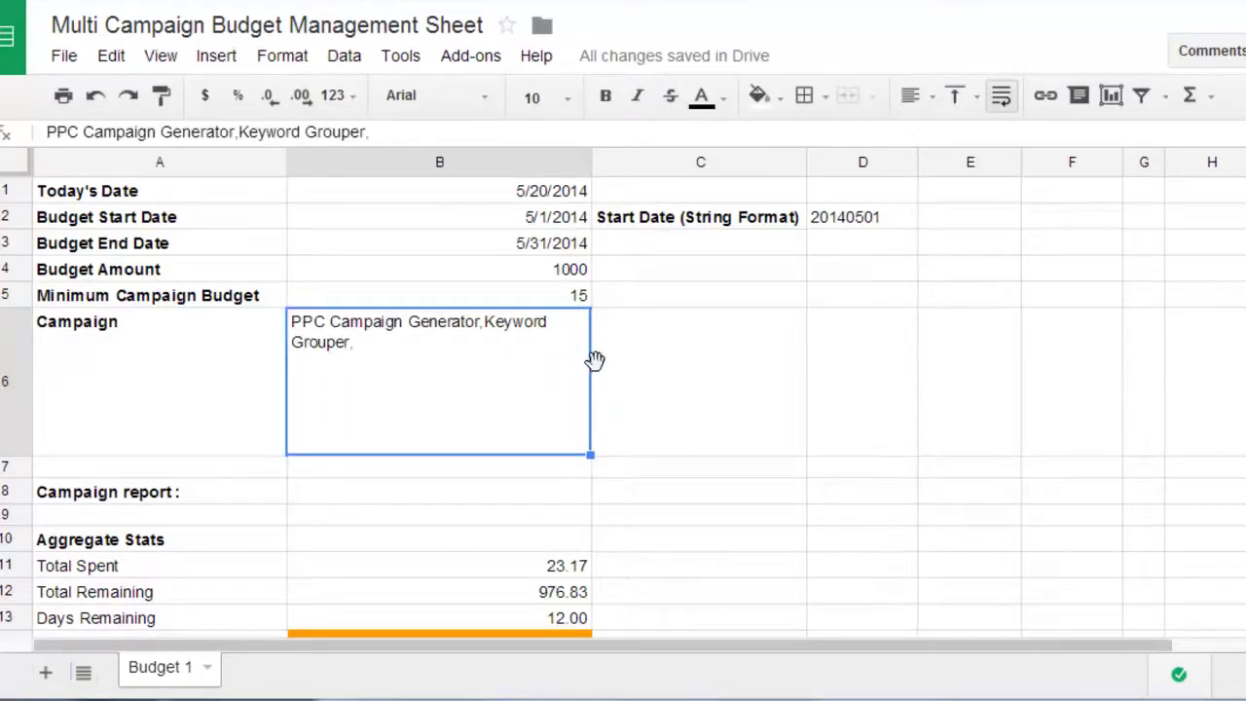
pyautogui.click(653, 370)
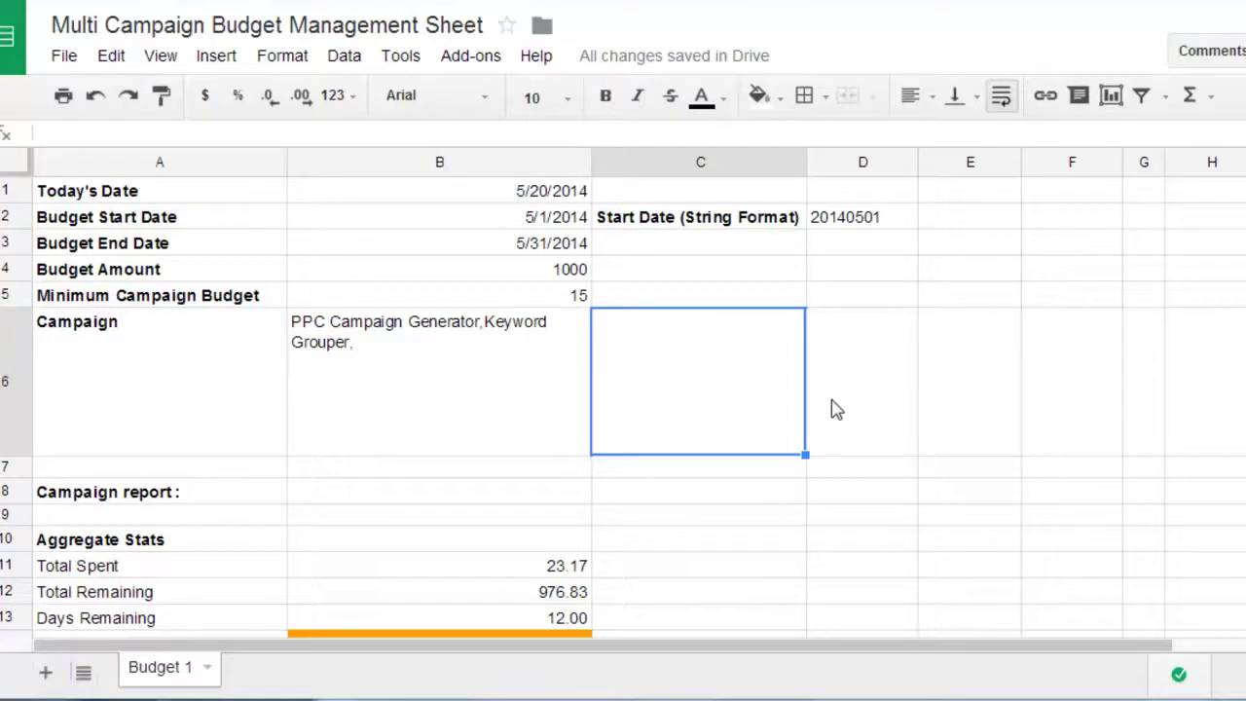
pyautogui.click(498, 333)
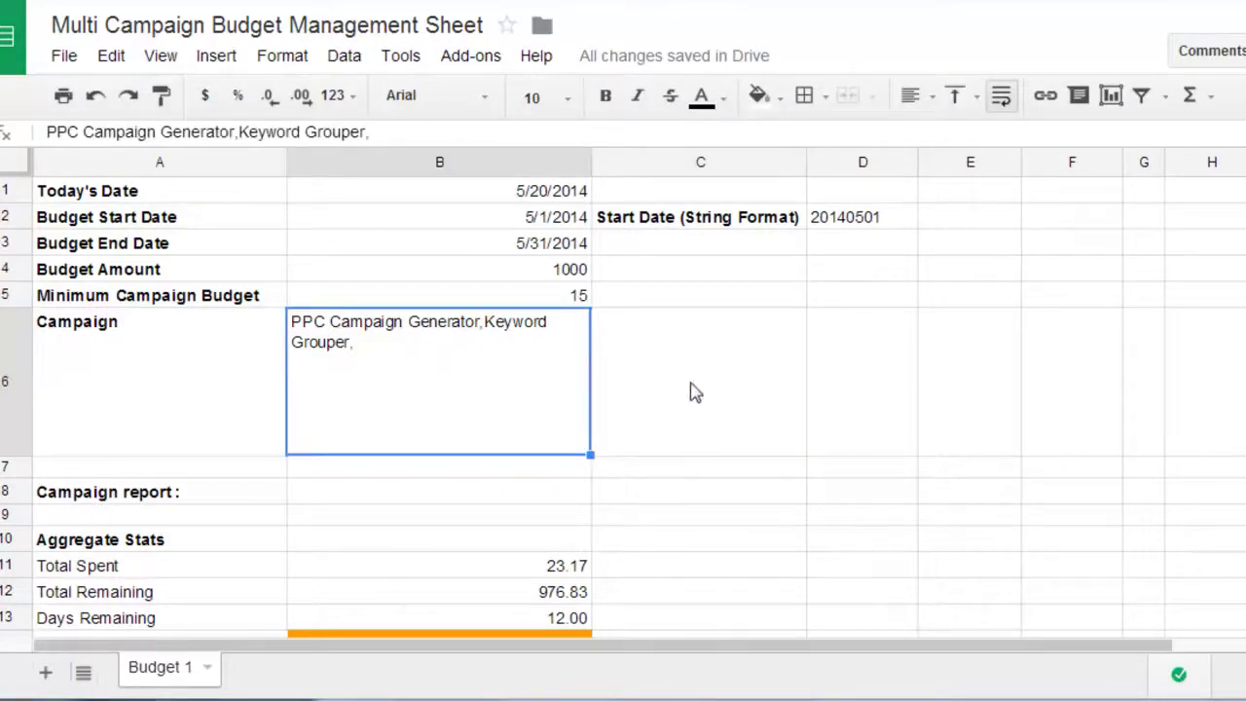
pyautogui.scroll(-5, 695, 409)
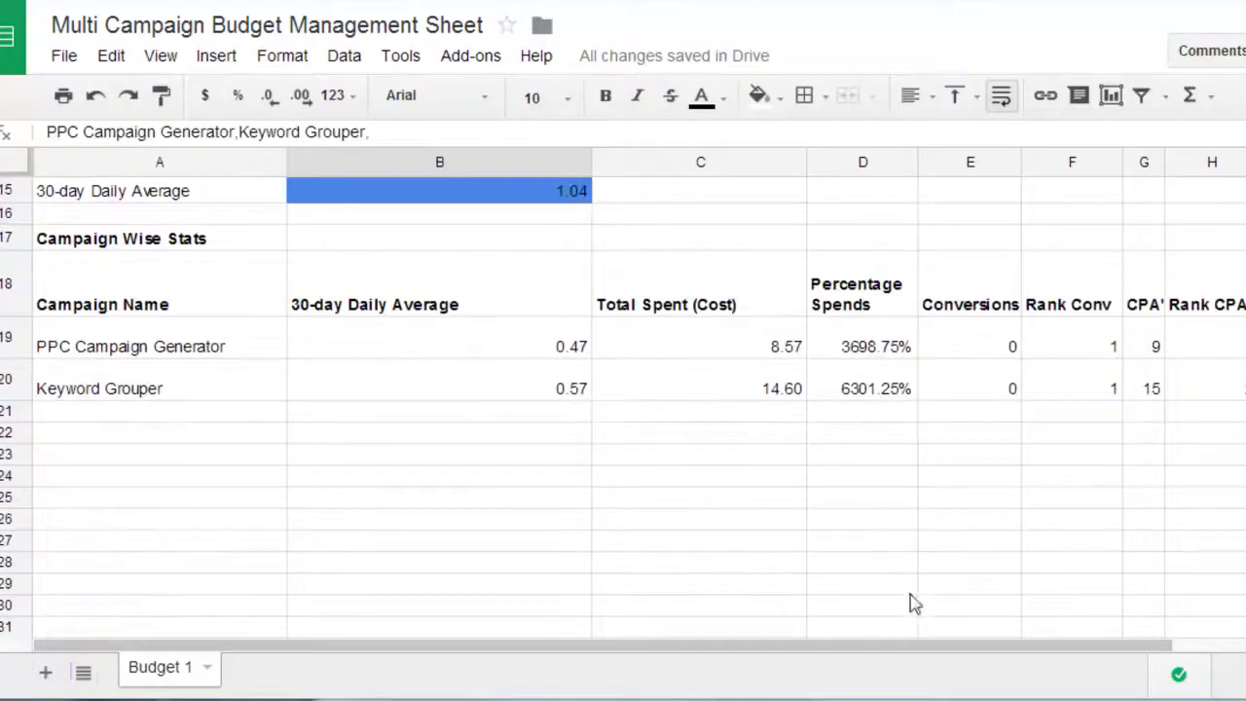
pyautogui.moveTo(998, 653); pyautogui.dragTo(576, 437)
pyautogui.scroll(5, 634, 371)
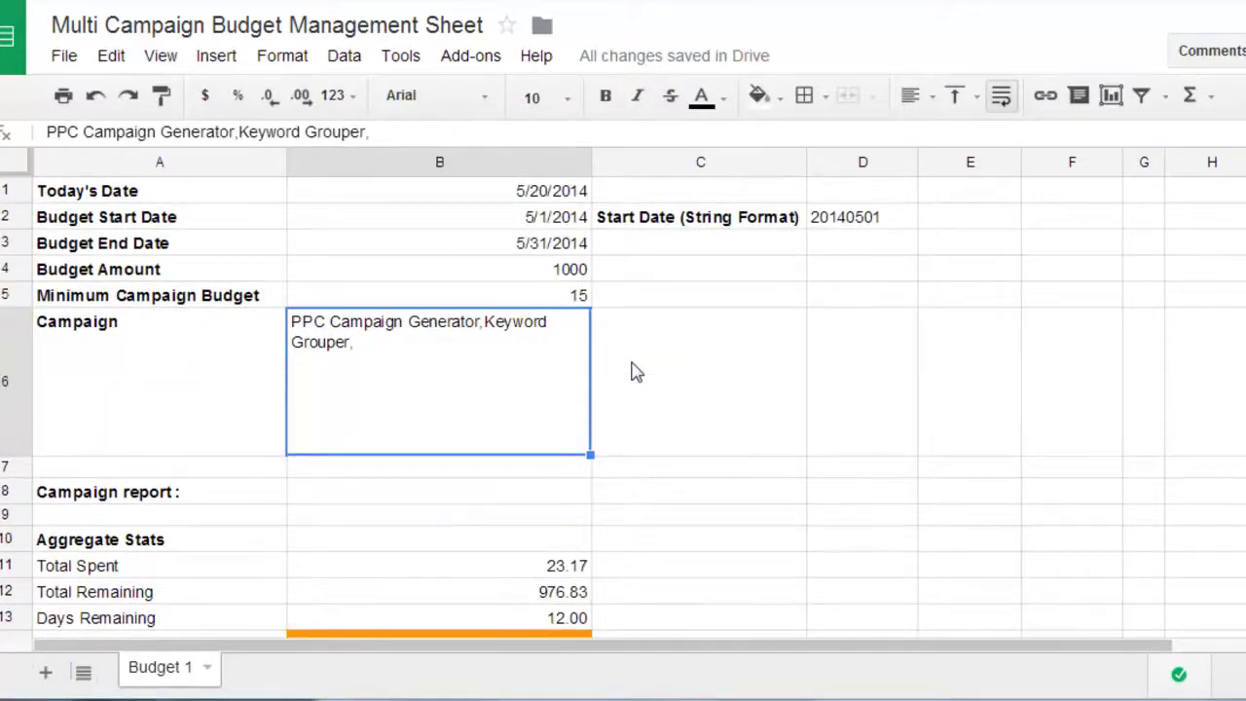
pyautogui.click(606, 353)
# - Highlight Keyword Grouper's pending budget change from $100.00 to $15.00 in the preview results
pyautogui.click(573, 381)
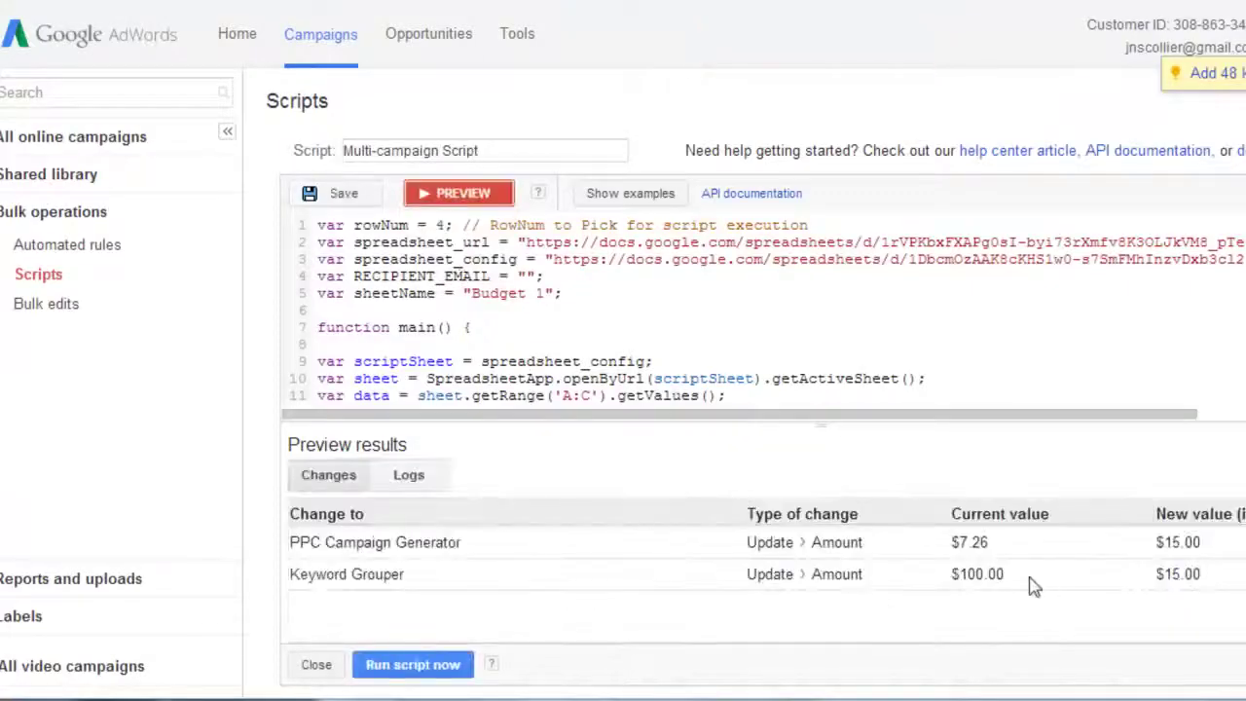
pyautogui.tripleClick(1034, 585)
pyautogui.click(973, 549)
pyautogui.tripleClick(997, 577)
pyautogui.click(997, 577)
pyautogui.moveTo(1214, 580); pyautogui.dragTo(1144, 592)
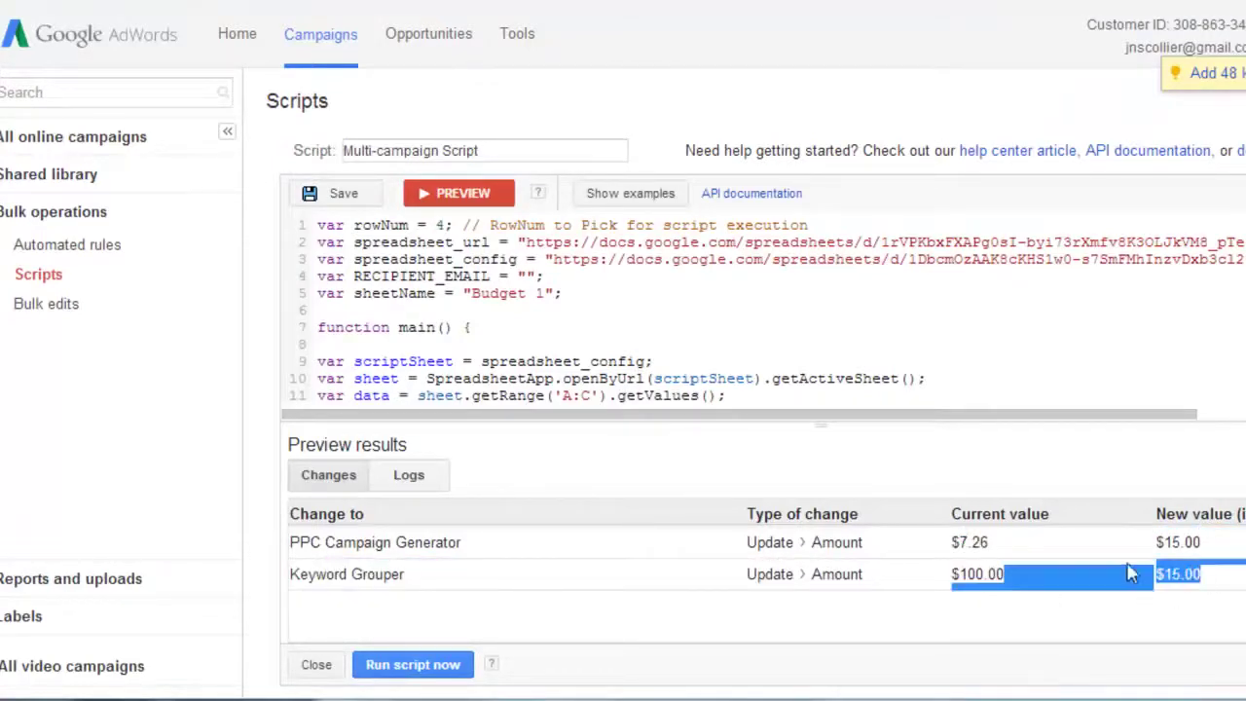
pyautogui.click(1119, 575)
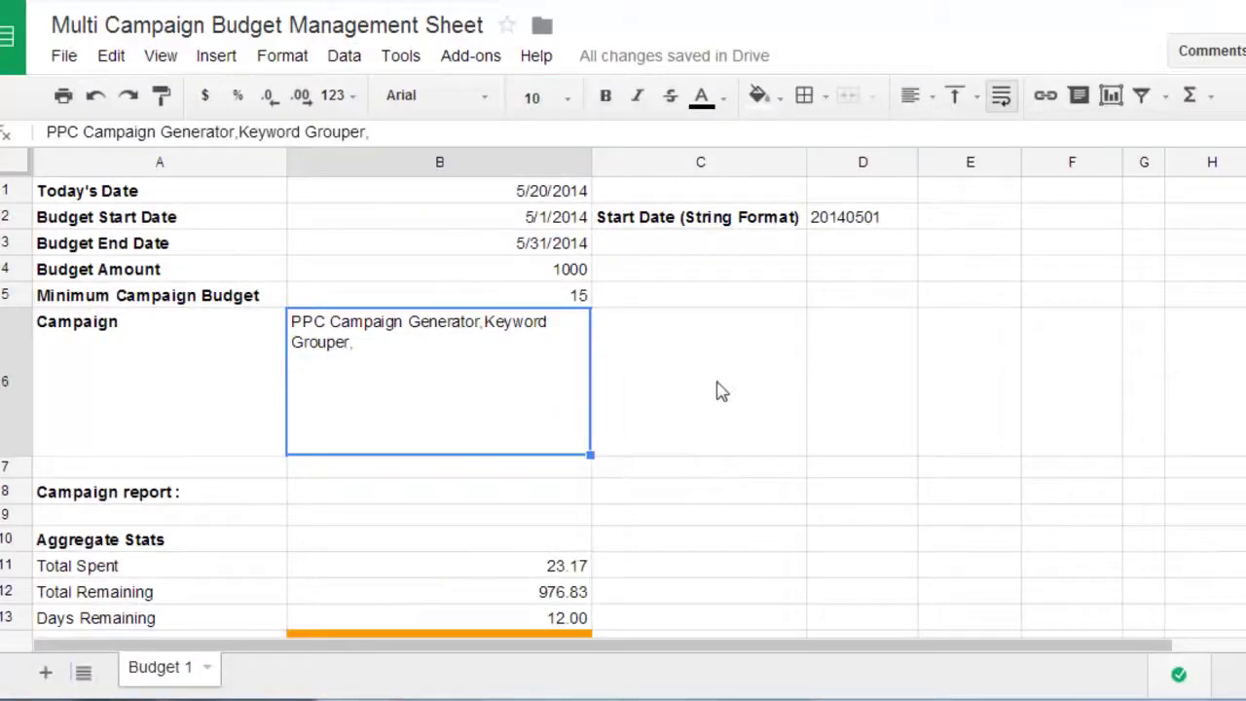
# - Check the Total Spent, Total Remaining and Days Remaining values on the budget sheet
pyautogui.click(634, 417)
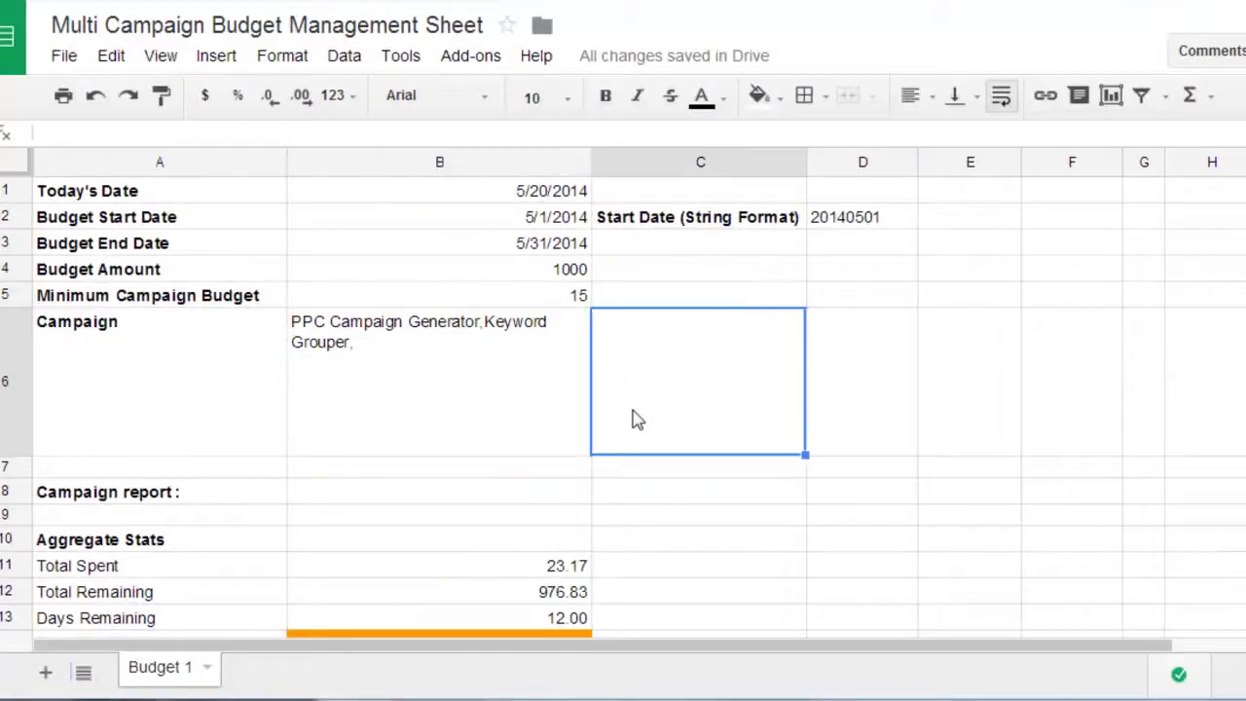
pyautogui.scroll(-3, 634, 419)
pyautogui.click(535, 291)
pyautogui.click(531, 314)
pyautogui.click(526, 340)
# - Review the logged 15.00 campaign allocations in B35:D40 and the Campaign Wise Stats table
pyautogui.scroll(-5, 649, 496)
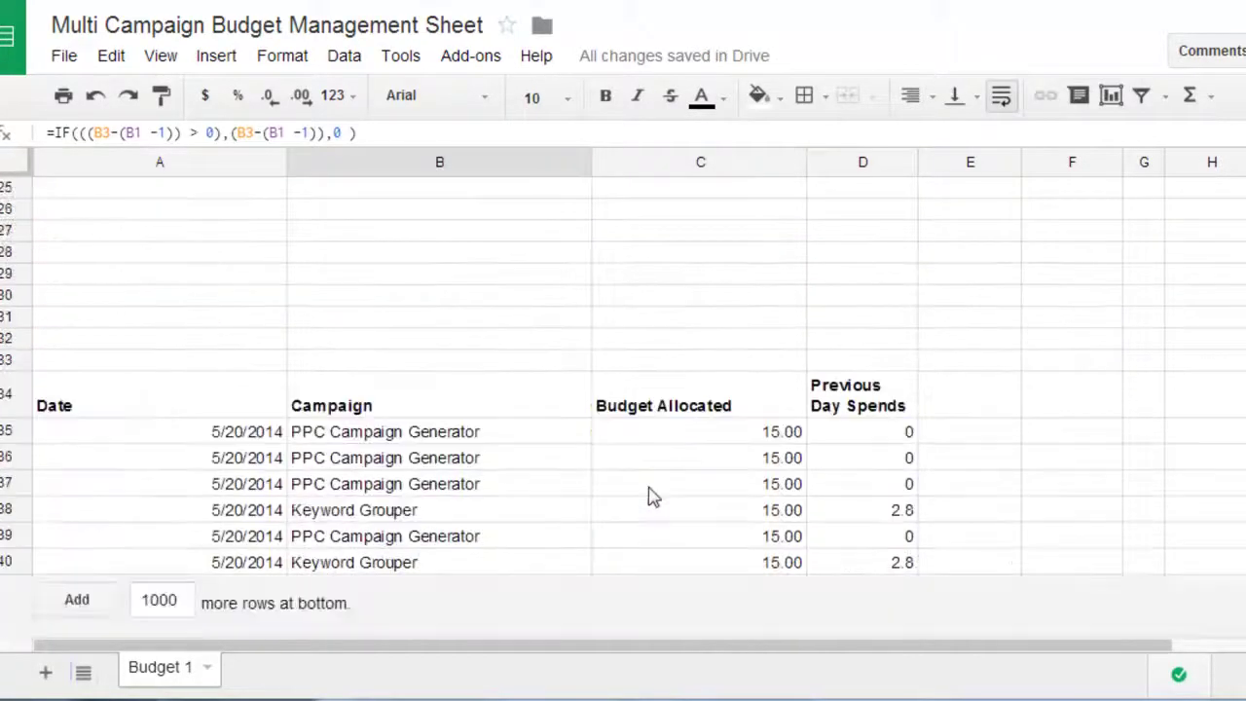
pyautogui.moveTo(439, 431); pyautogui.dragTo(834, 565)
pyautogui.click(871, 537)
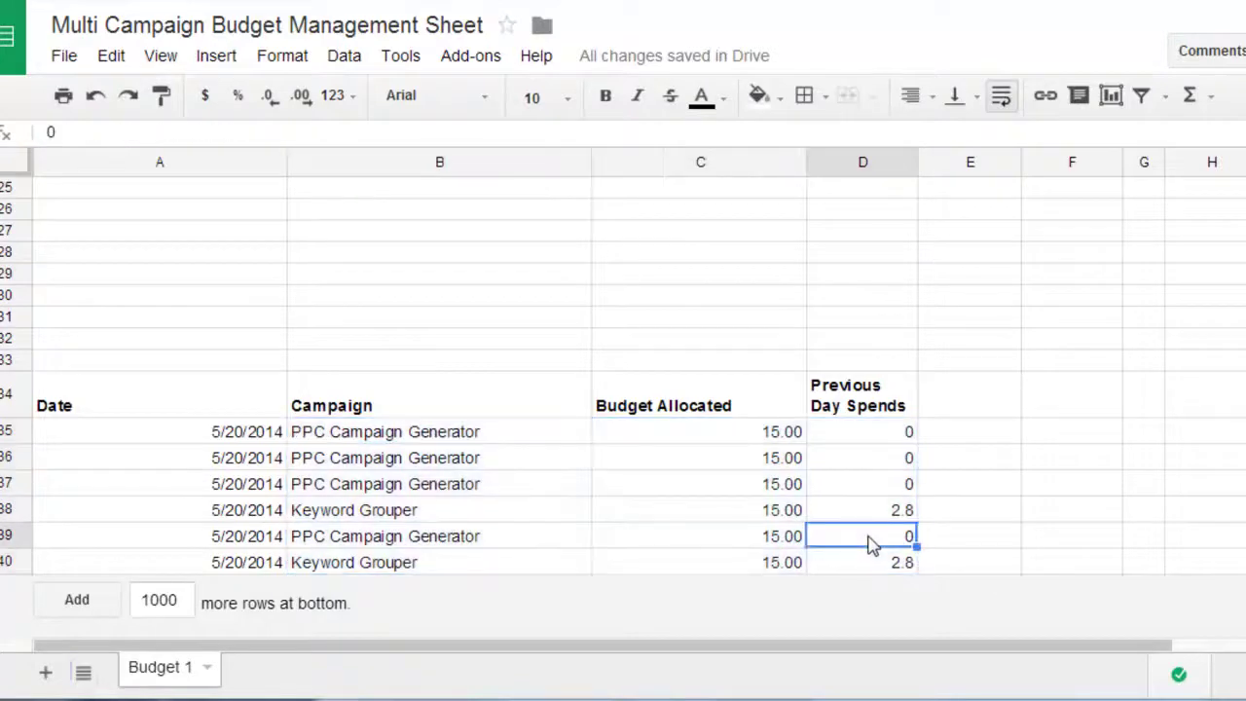
pyautogui.scroll(3, 942, 417)
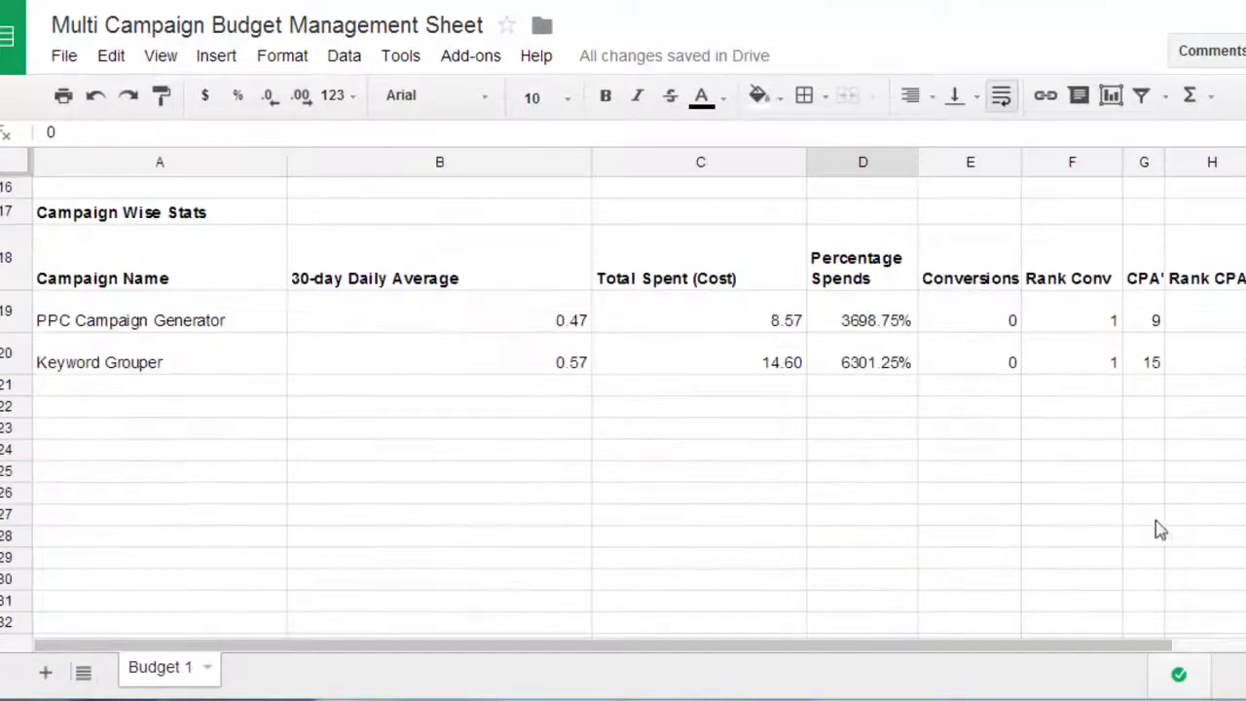